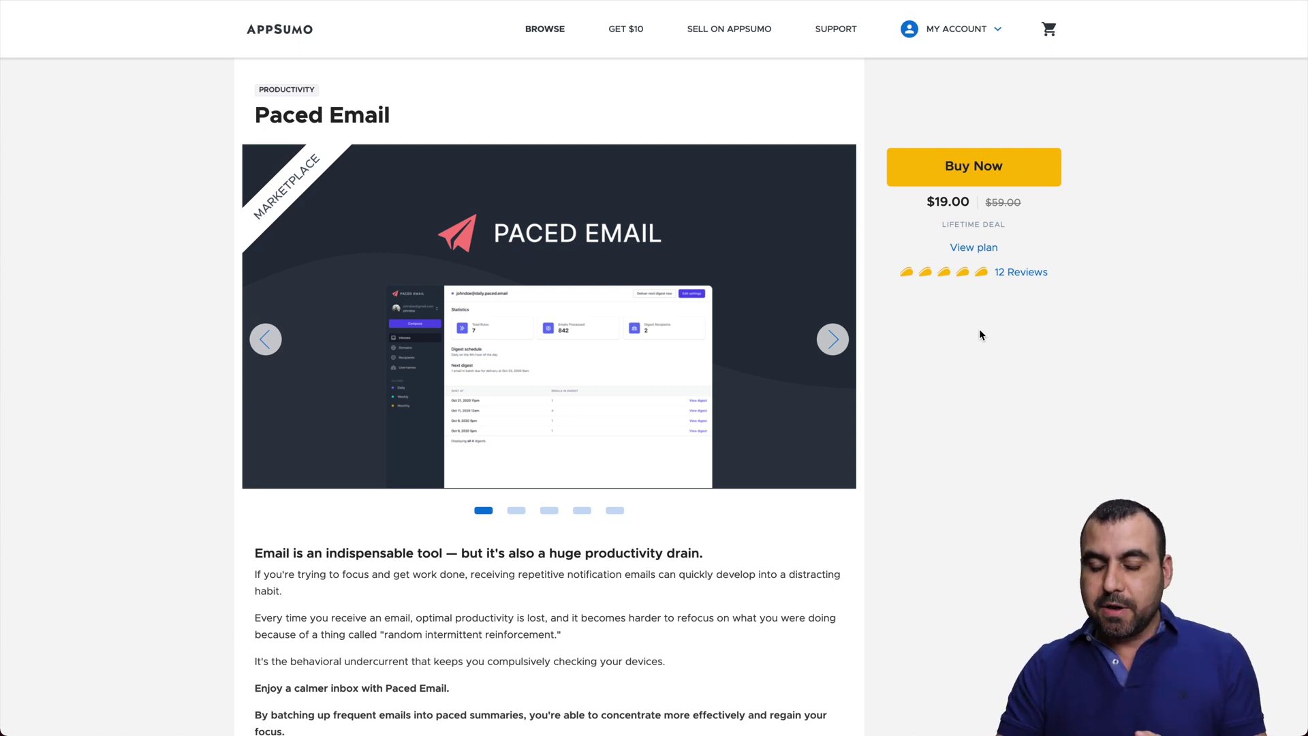
Jump to the 12 Paced Email reviews on AppSumo and scroll through them.
left_click(970, 267)
scroll(971, 273, "down", 5)
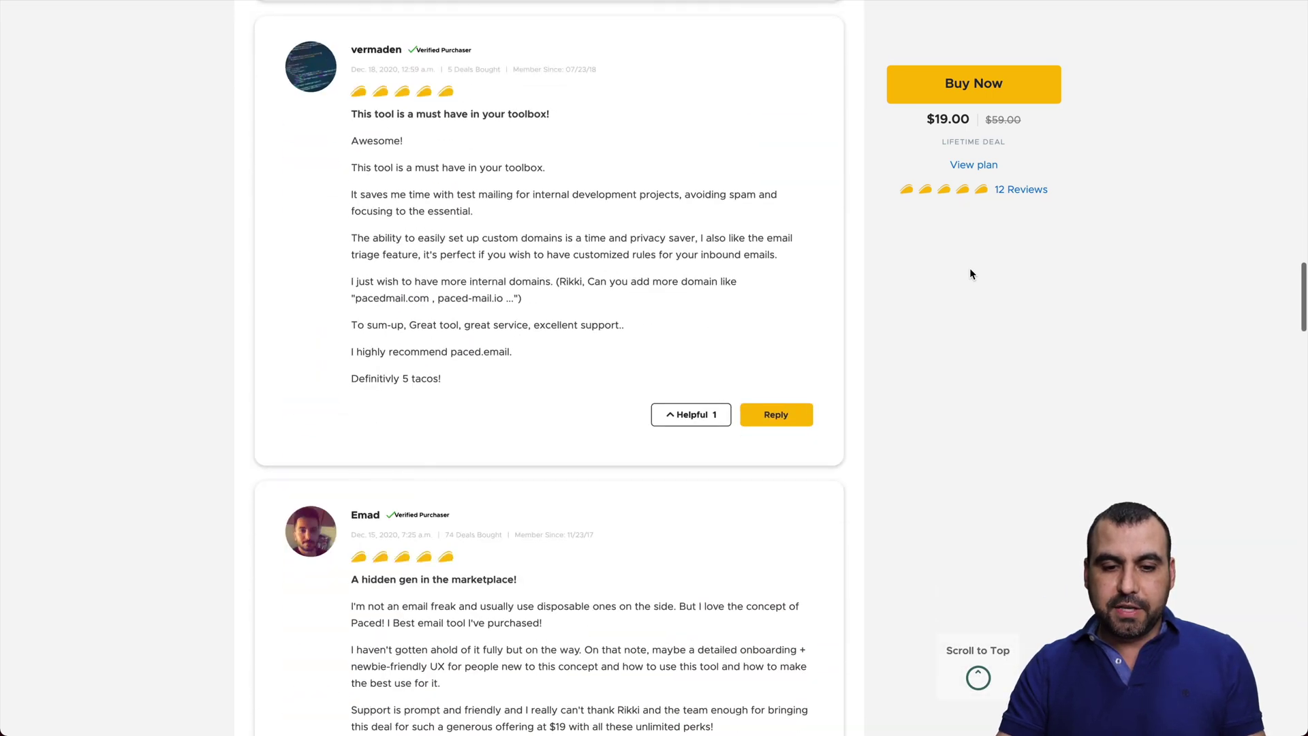
scroll(971, 273, "up", 20)
scroll(971, 274, "down", 2)
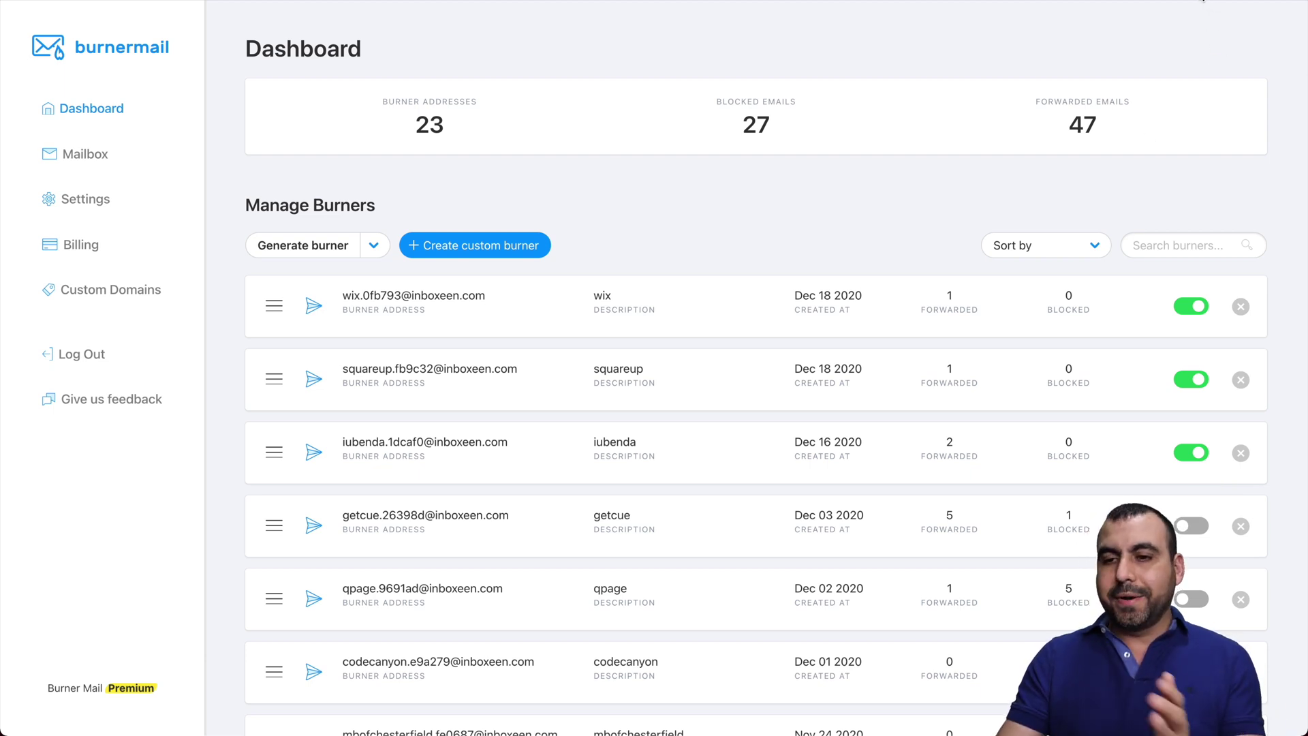
Copy the wix burner address from the Burner Mail extension's burner list.
left_click(1203, 1)
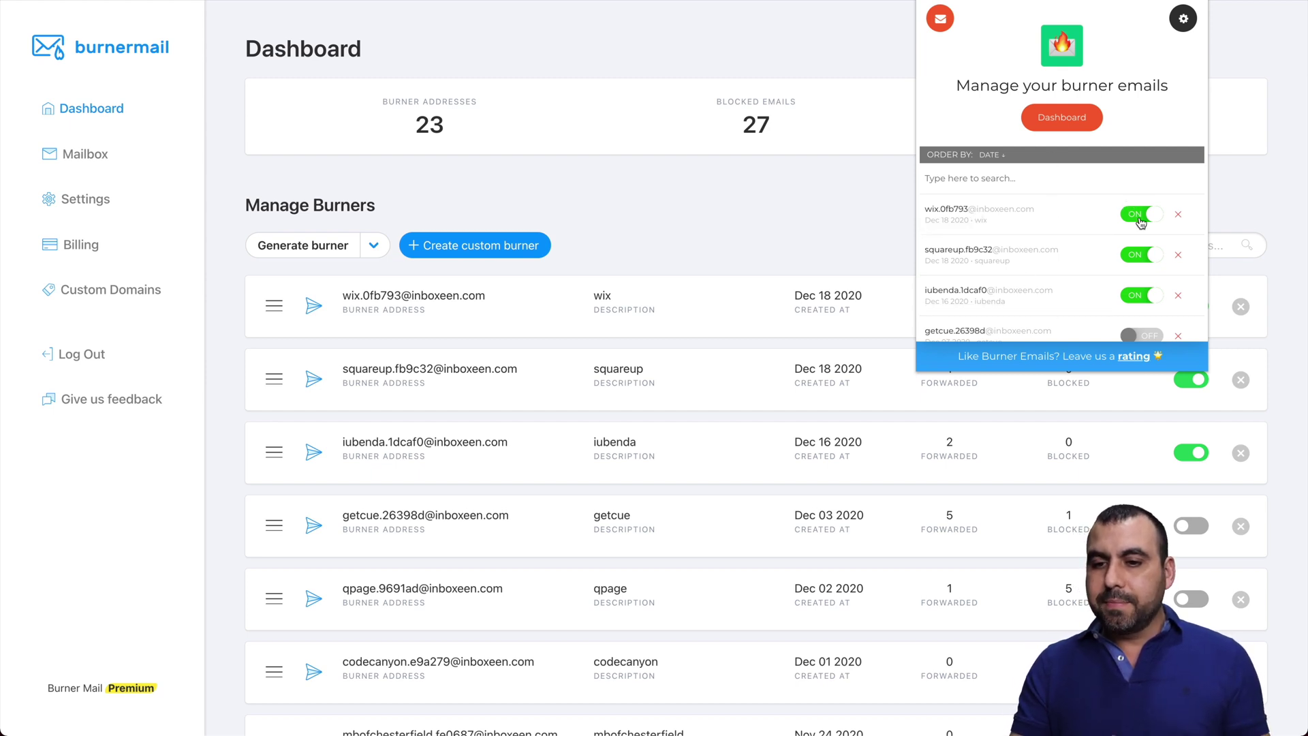
left_click(843, 189)
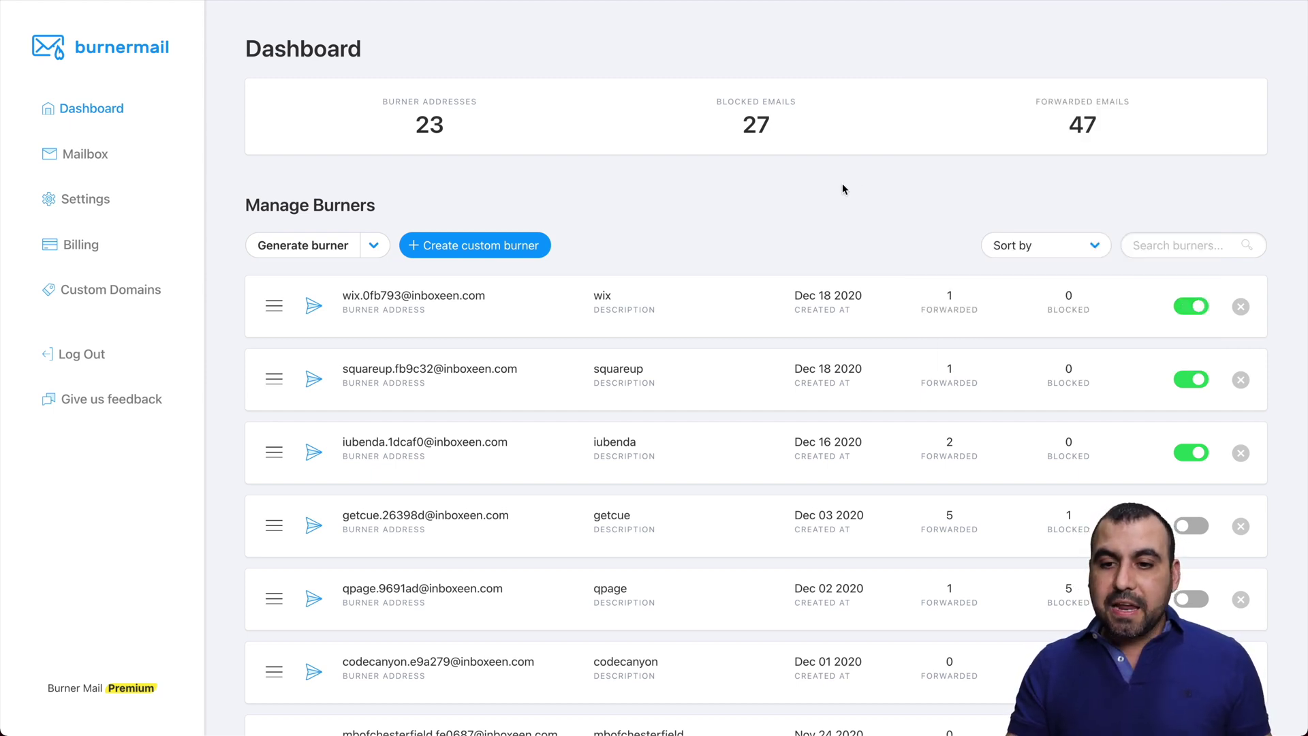
right_click(1154, 247)
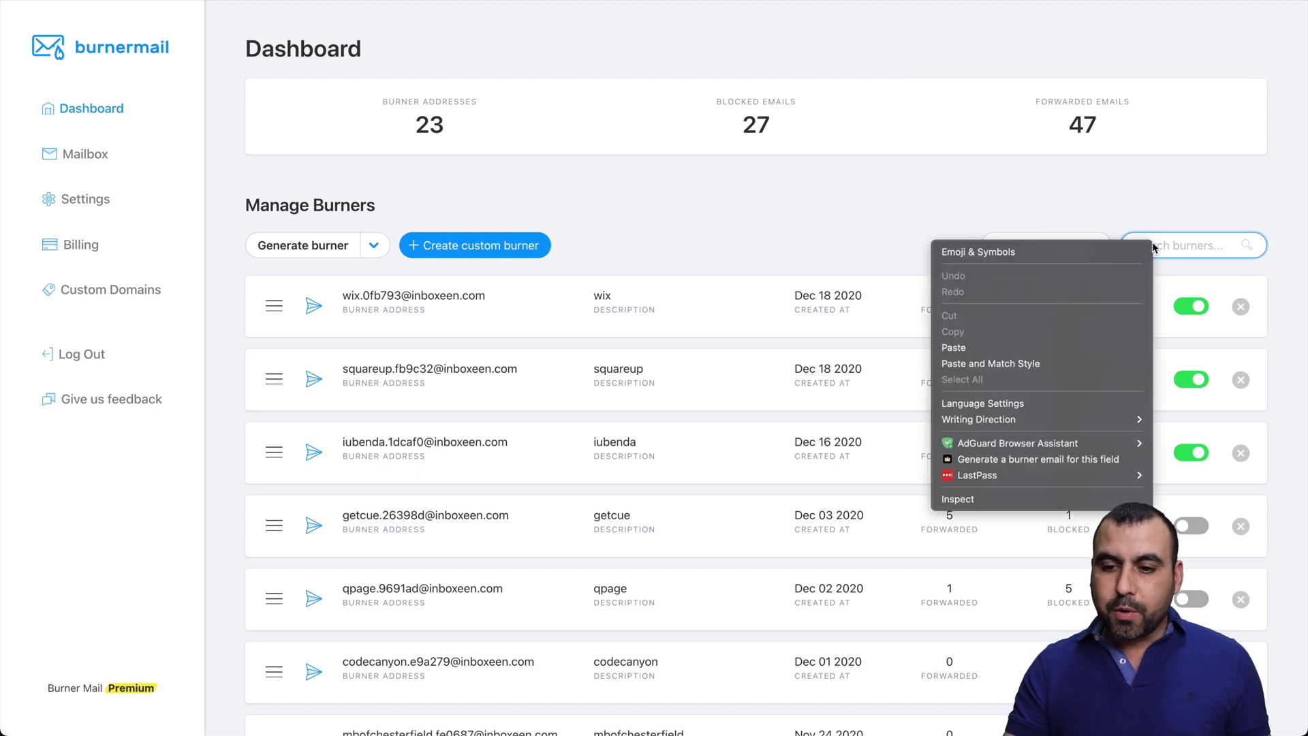
left_click(1041, 460)
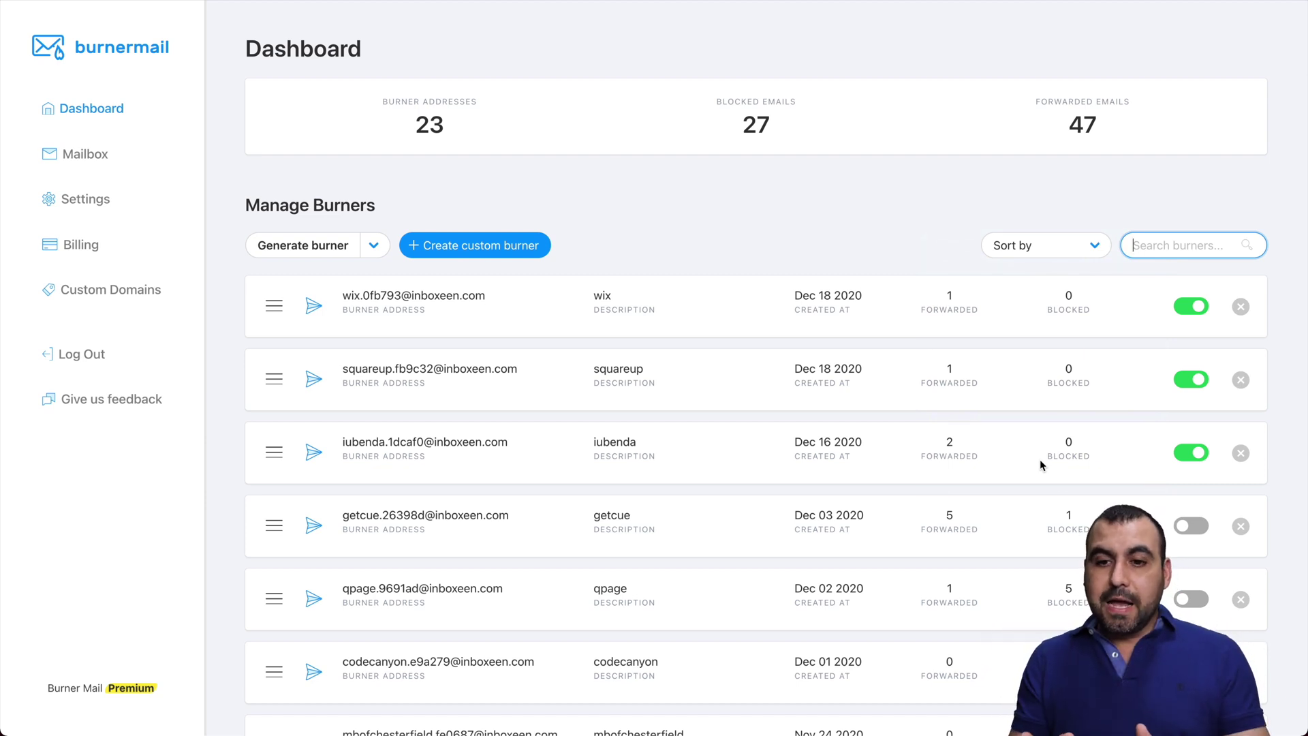
left_click(1202, 1)
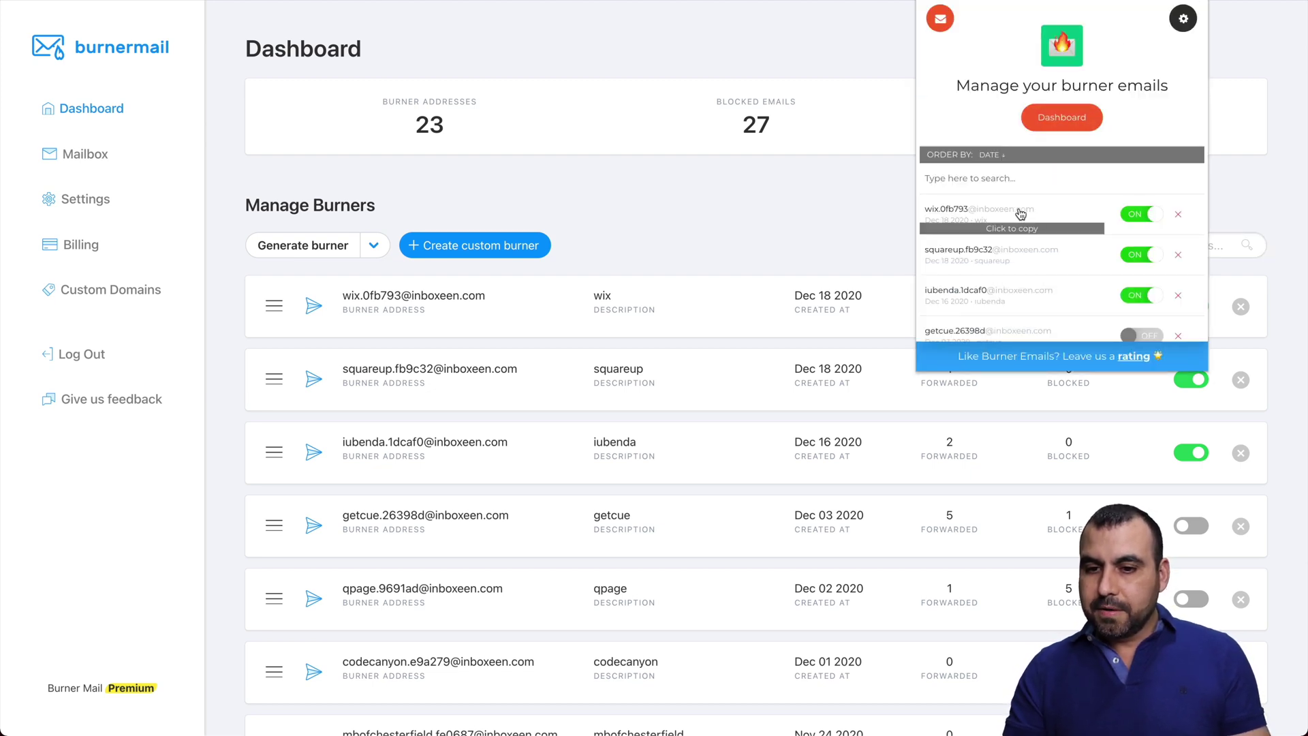
left_click(1020, 213)
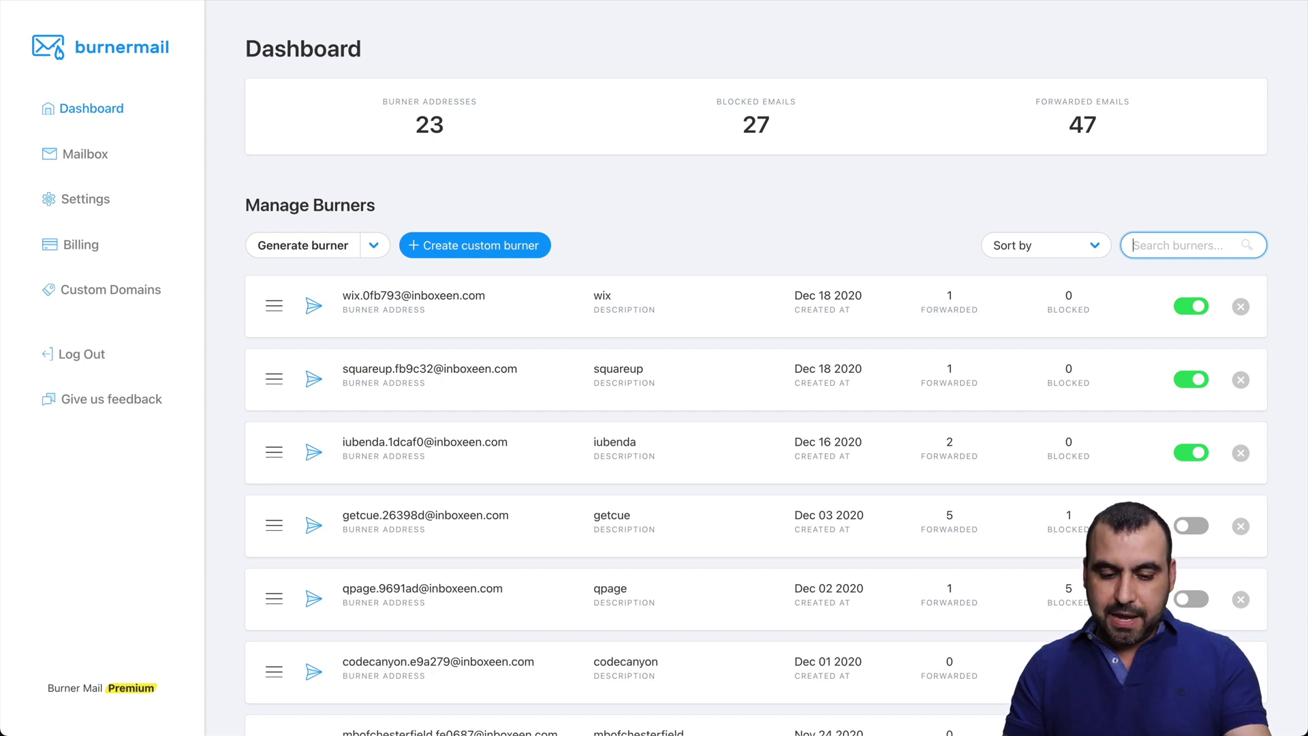
Search Google for 'sendgrid' in a new tab.
key("super+t")
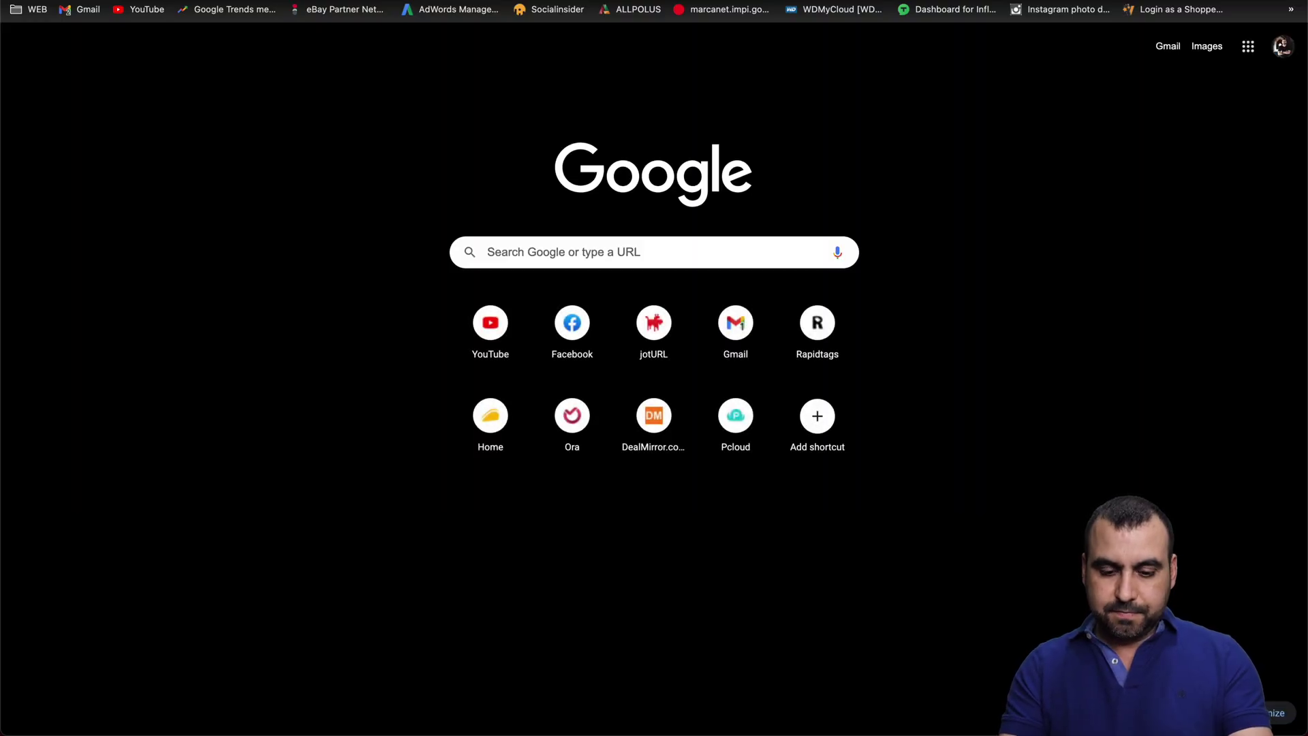
type("se")
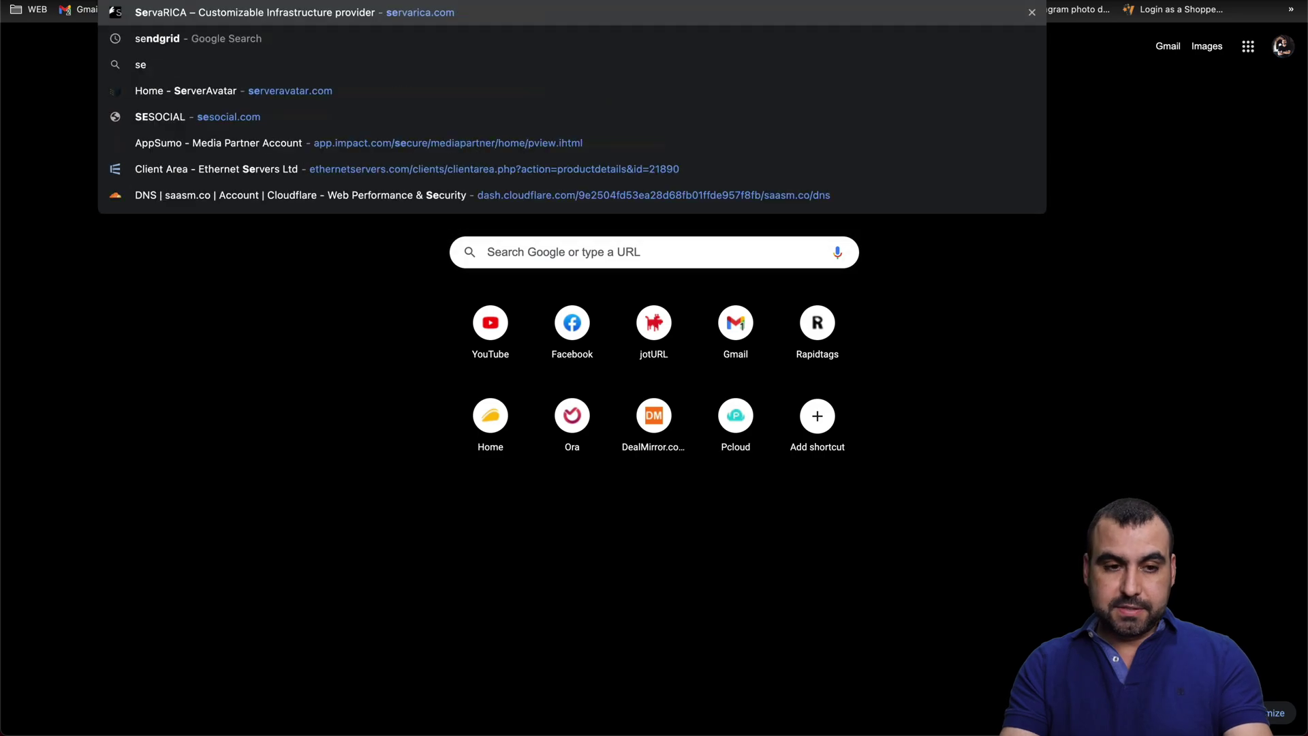
type("ndgrid")
key("Return")
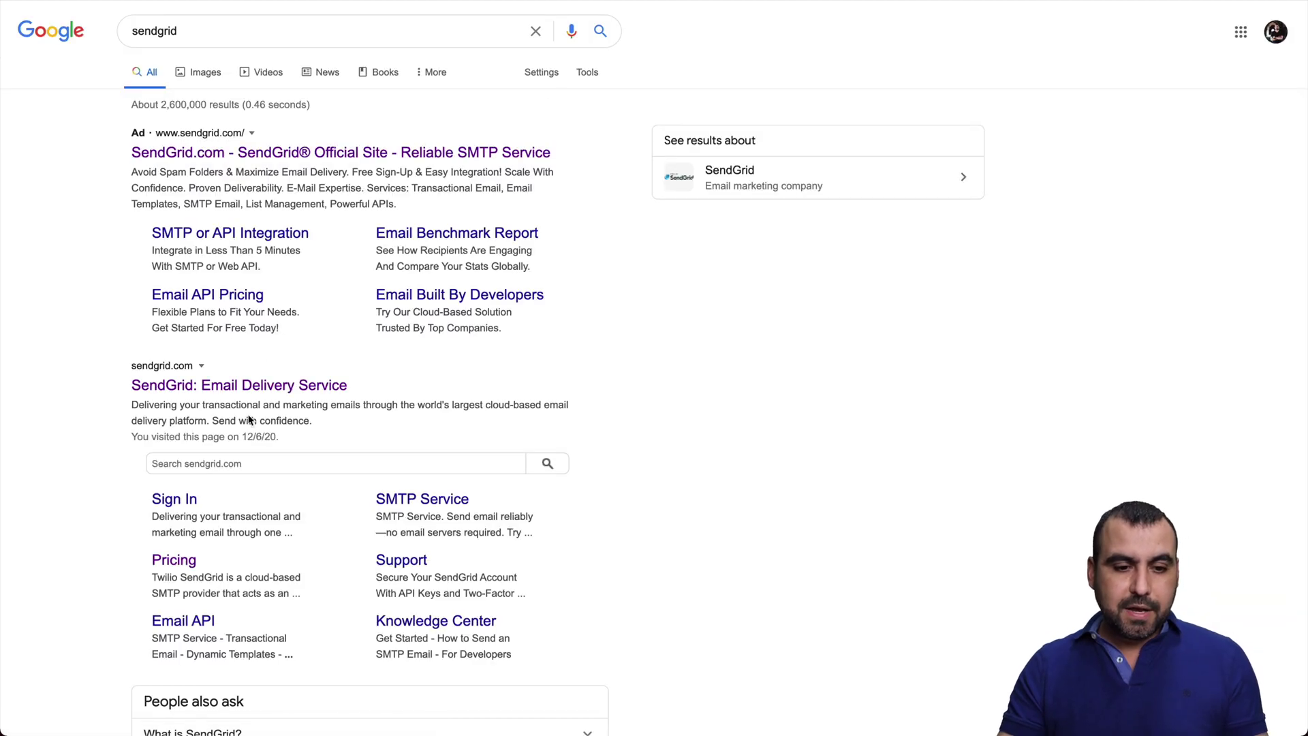
On SendGrid's sign-in page, fill Username with a newly generated burner address.
left_click(178, 505)
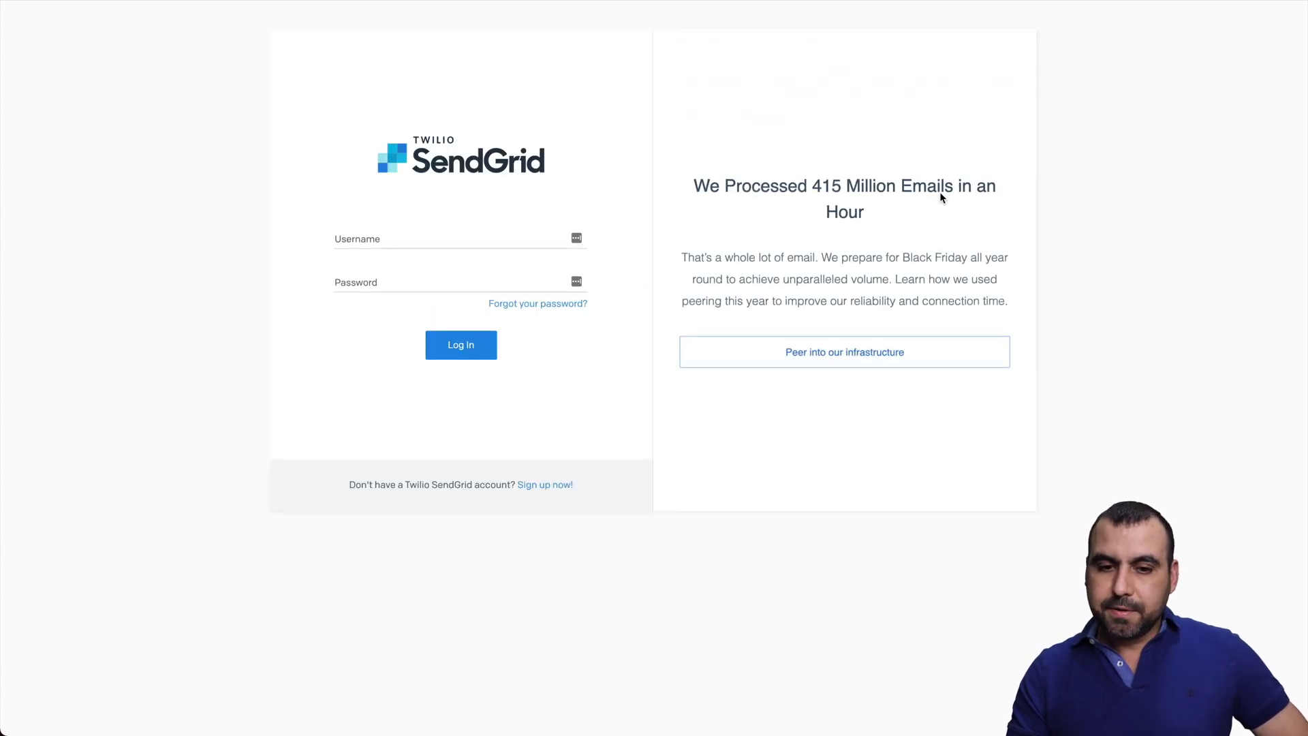
right_click(459, 234)
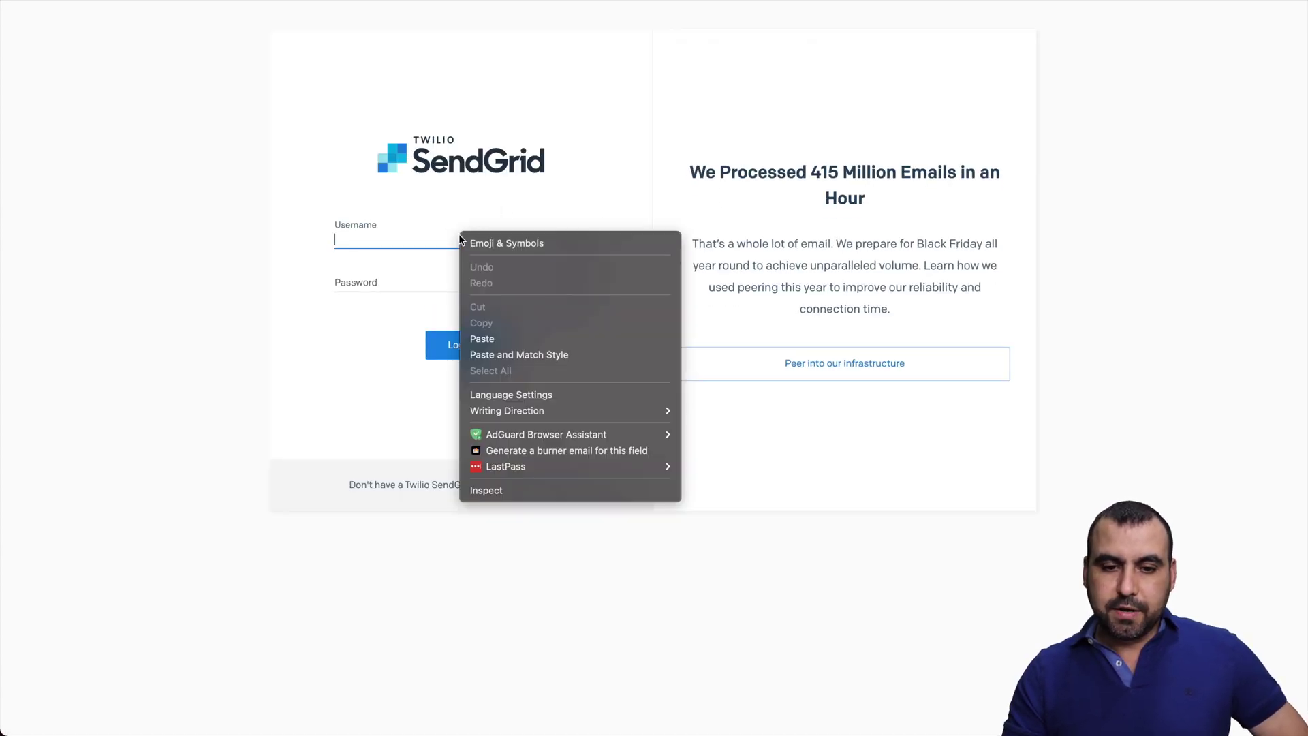
left_click(541, 461)
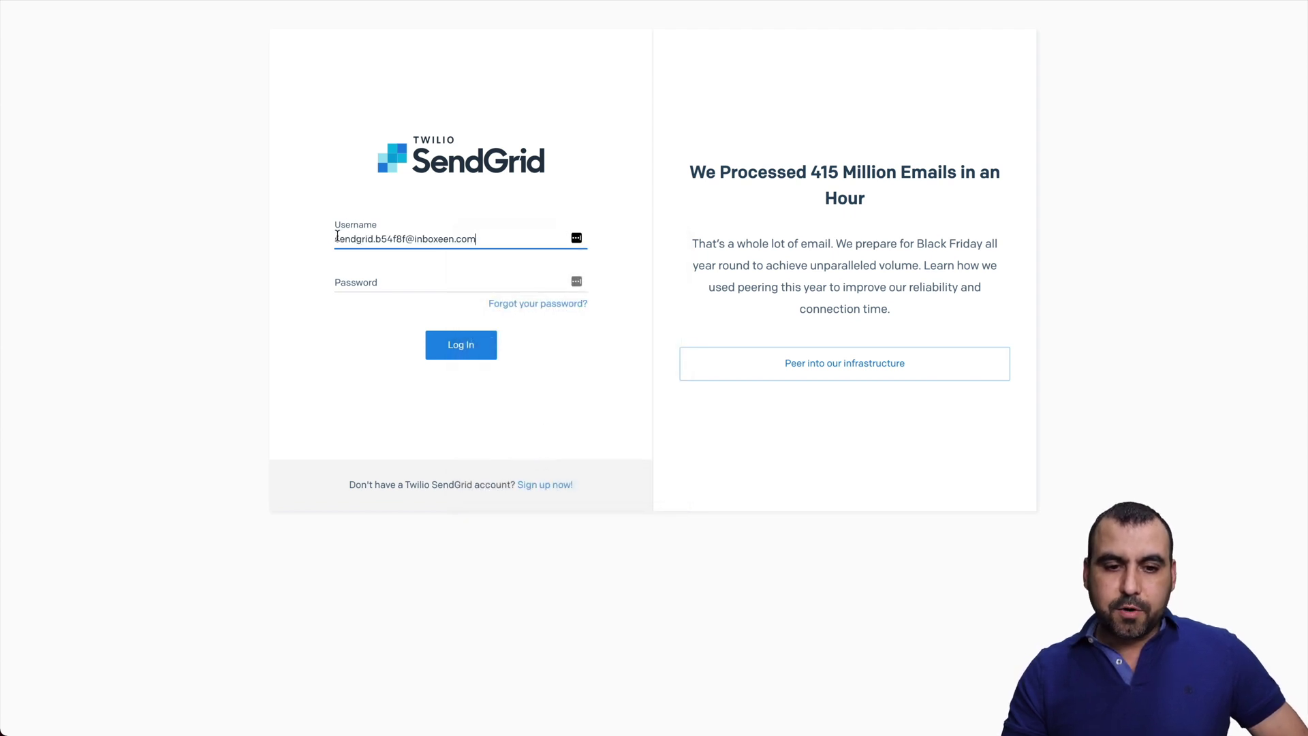
left_click(386, 240)
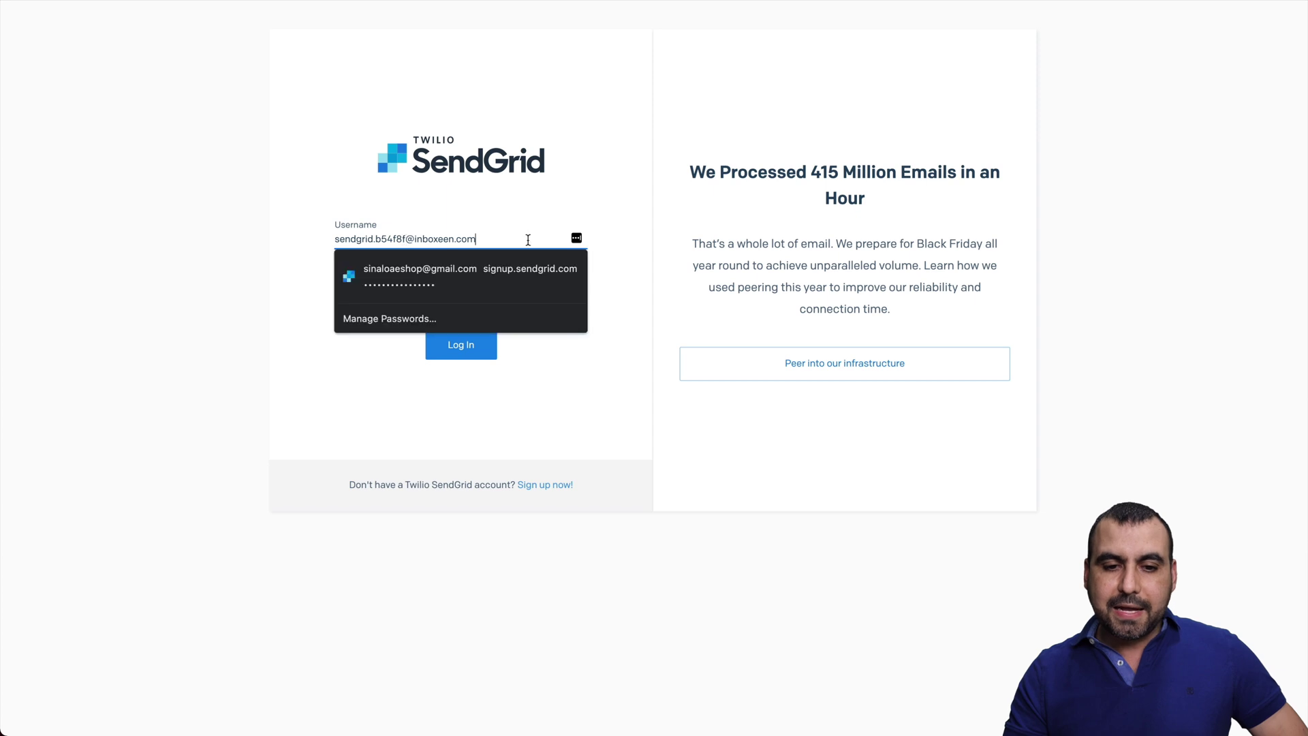
key("Escape")
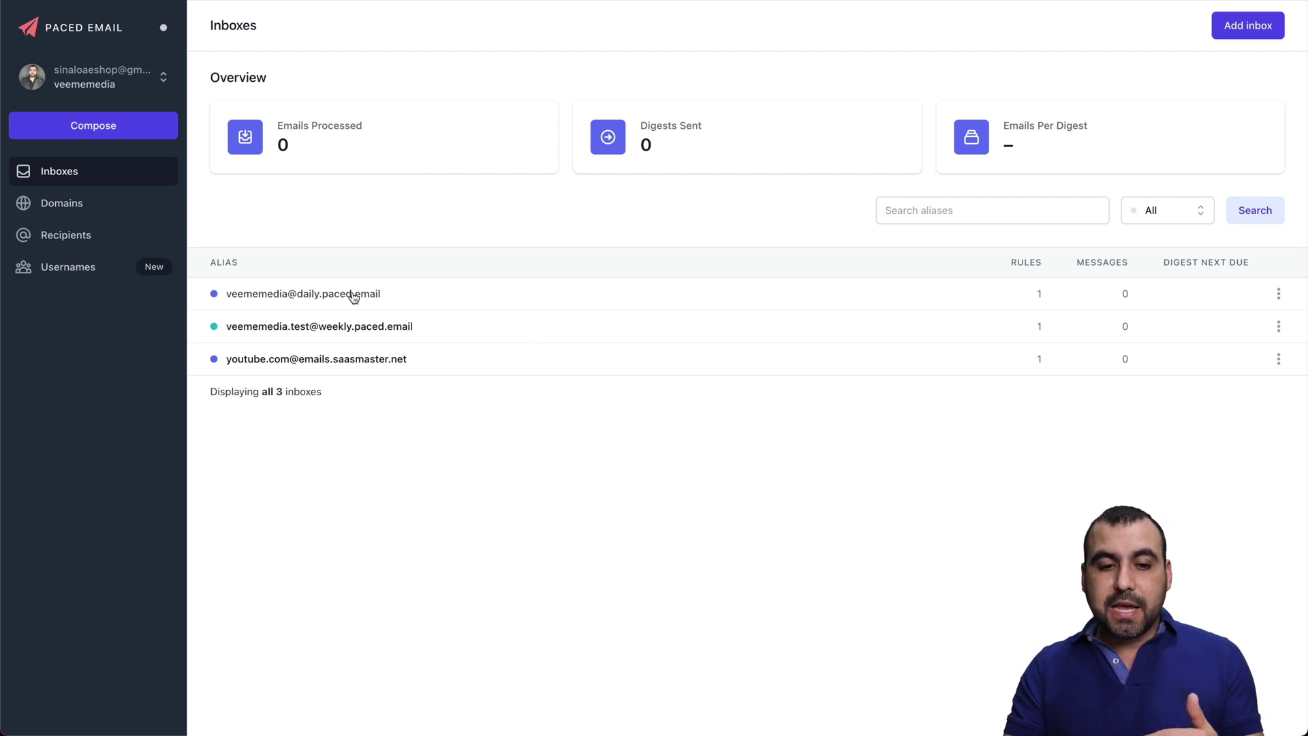
Start a new inbox with username testing and the name 'test'.
left_click(1266, 37)
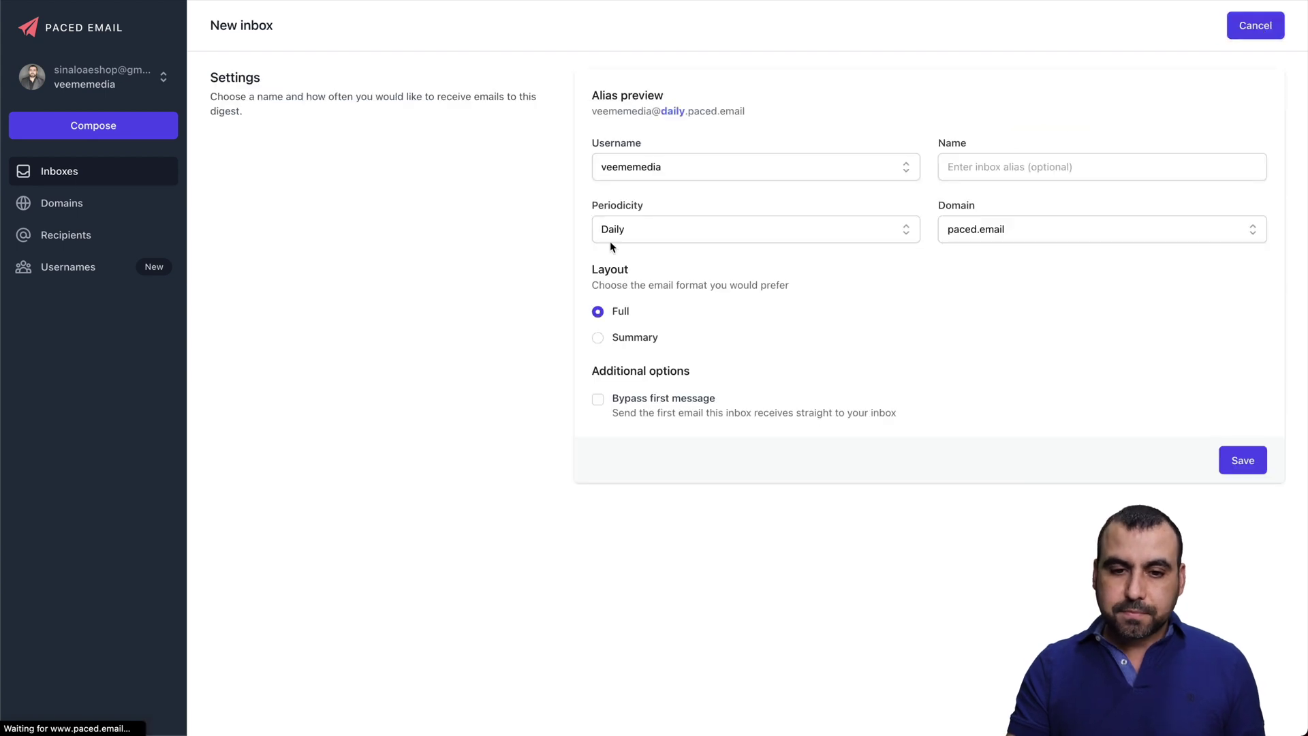
left_click(609, 168)
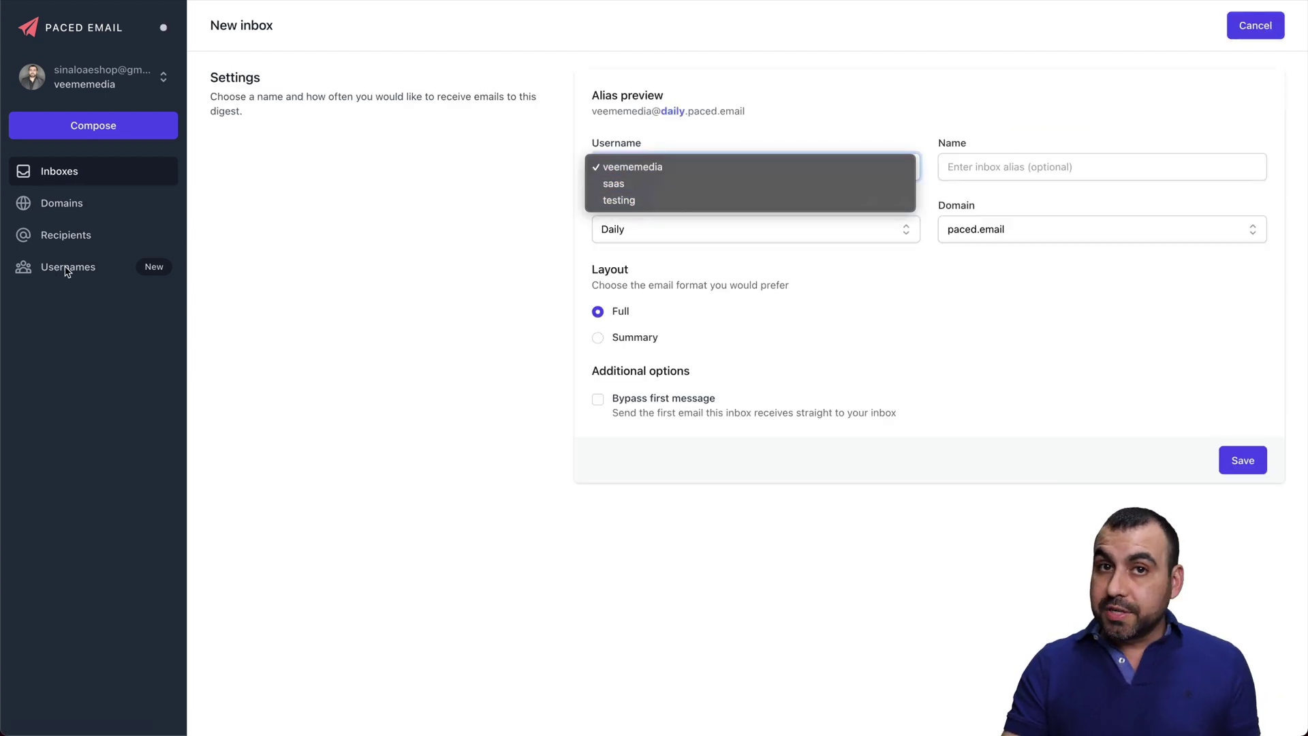
left_click(648, 195)
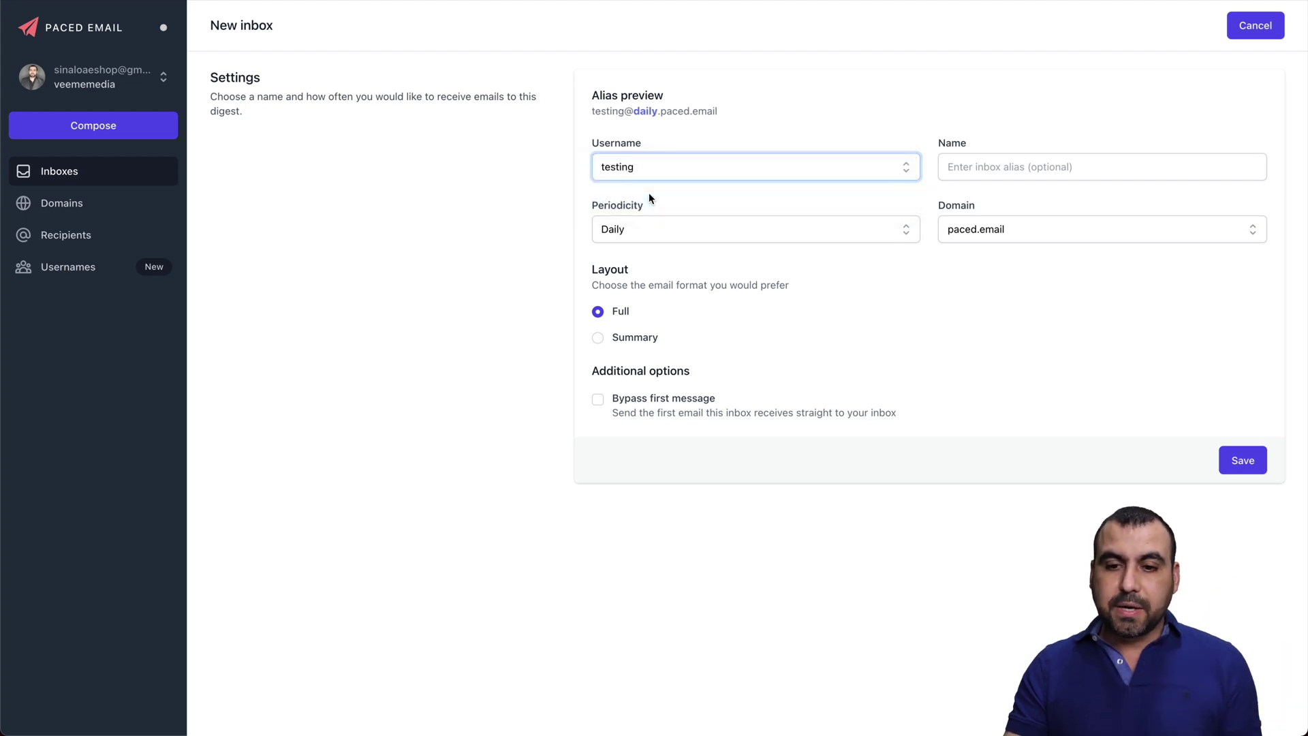
left_click(992, 166)
type("tes")
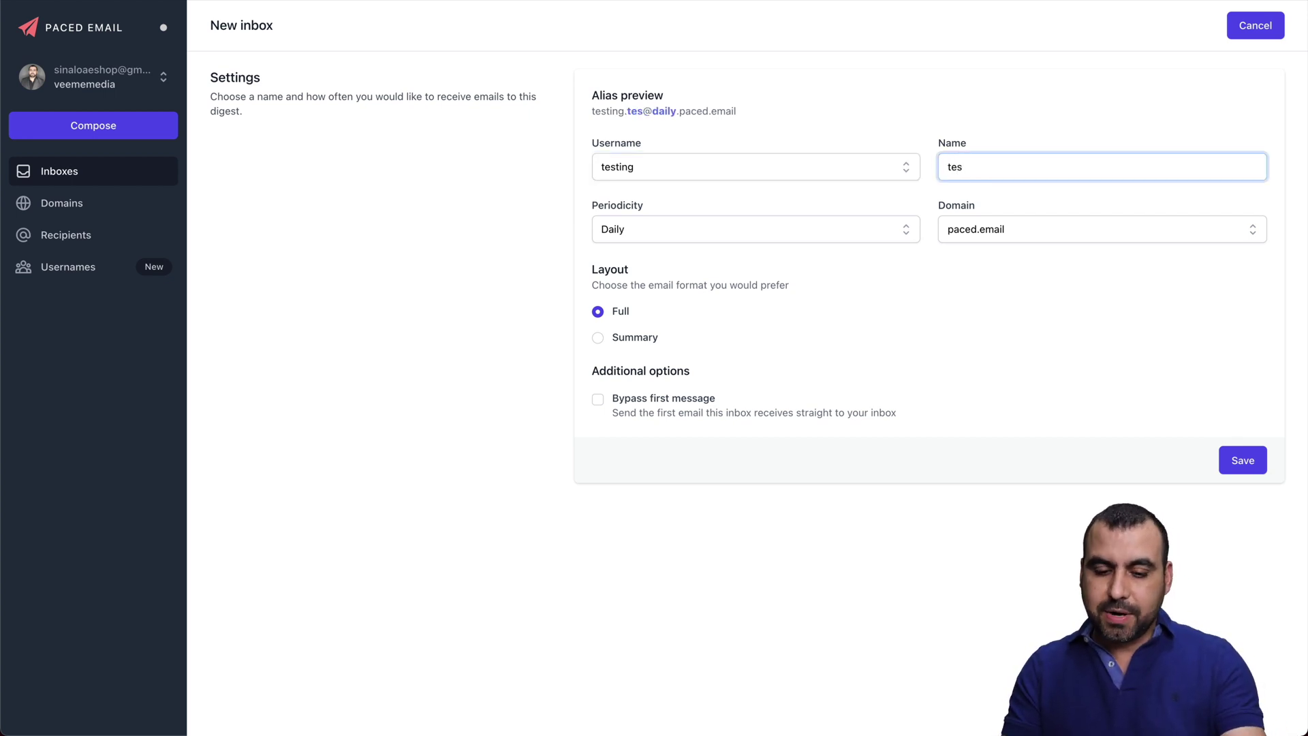
type("y")
key("BackSpace")
type("t")
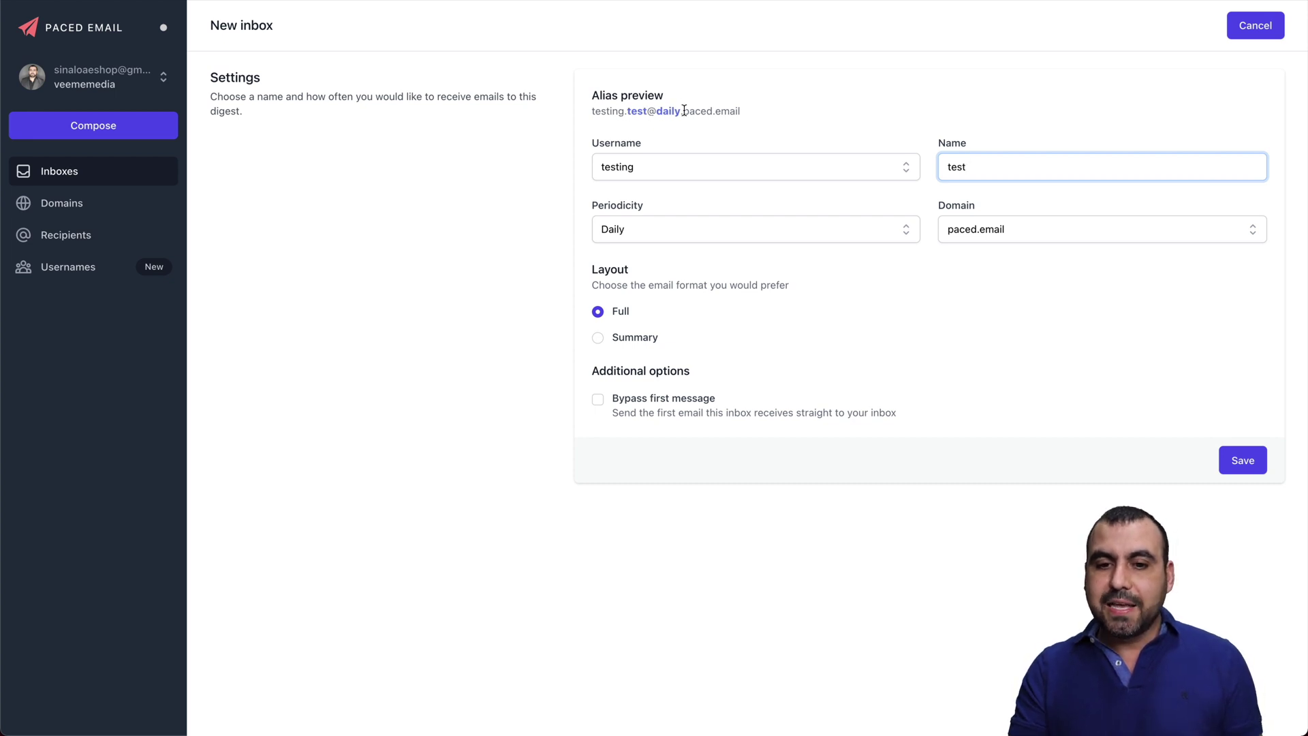
Keep Daily periodicity, choose the emails.saasmaster.net domain, and save the inbox.
left_click(679, 228)
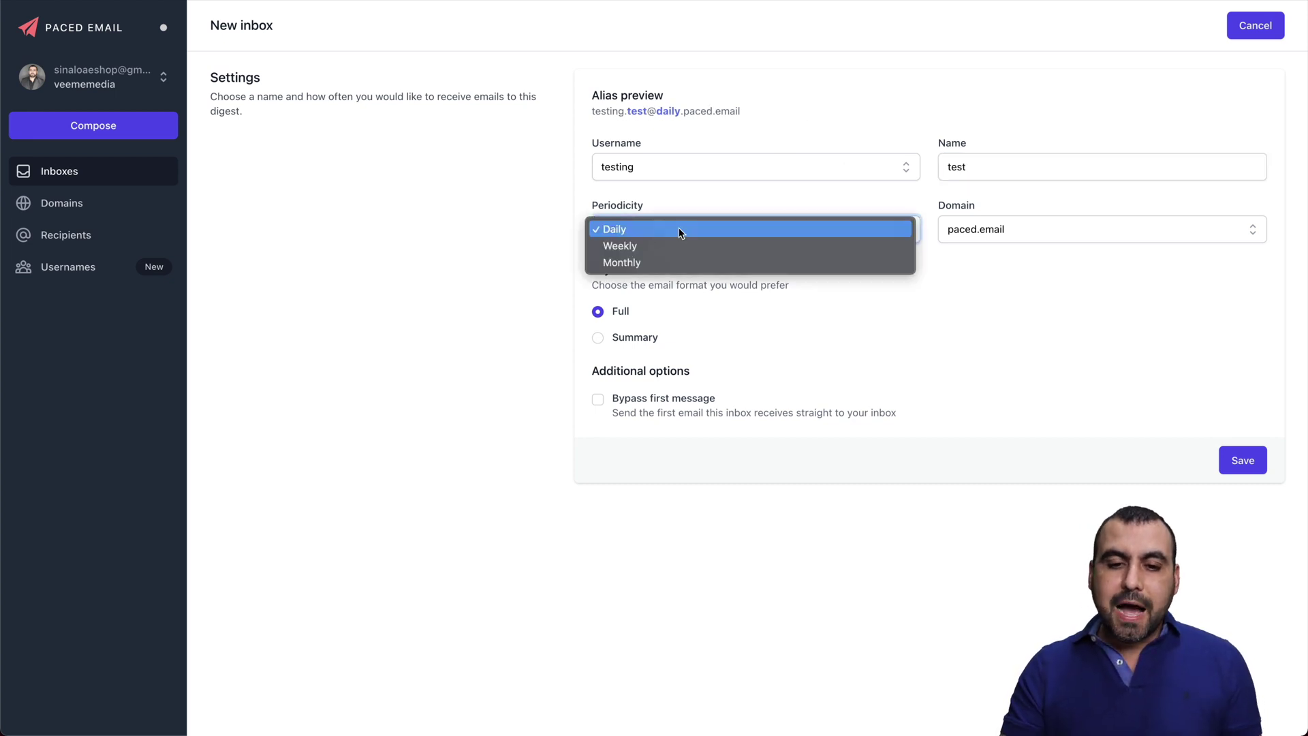
left_click(992, 259)
left_click(1057, 229)
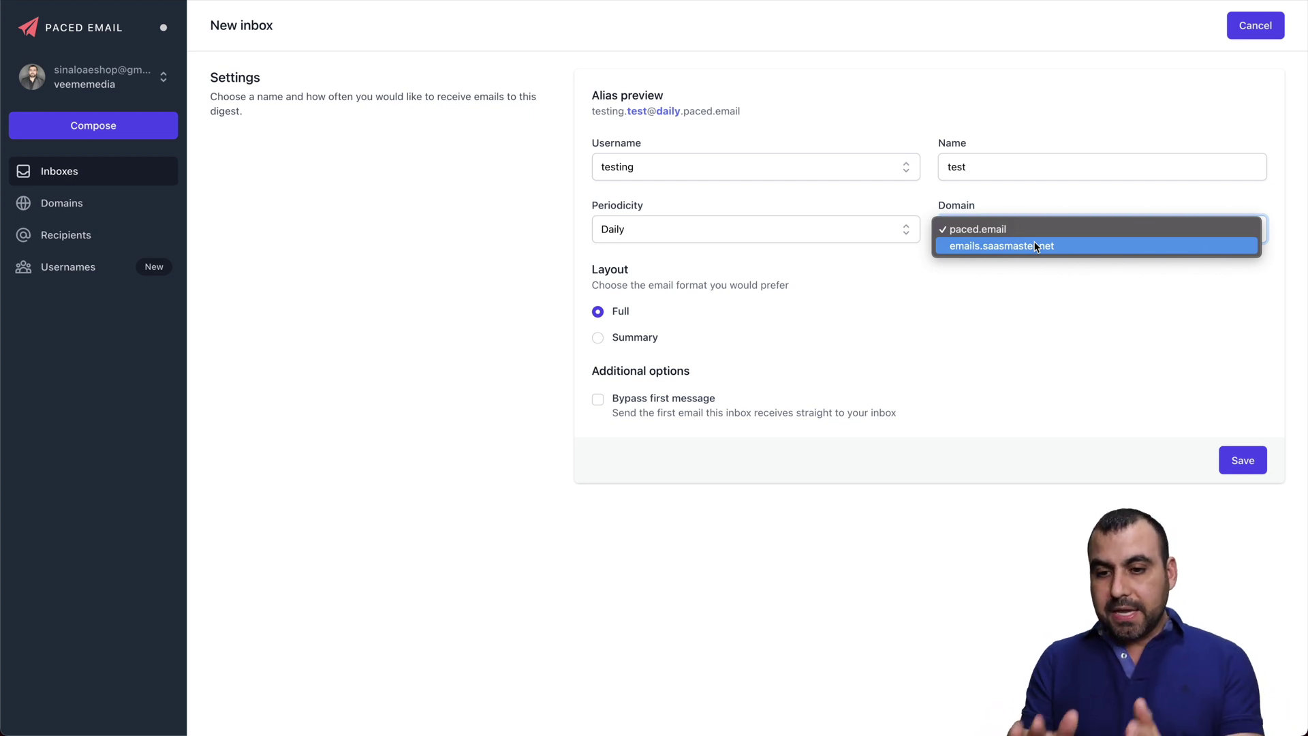
left_click(1077, 249)
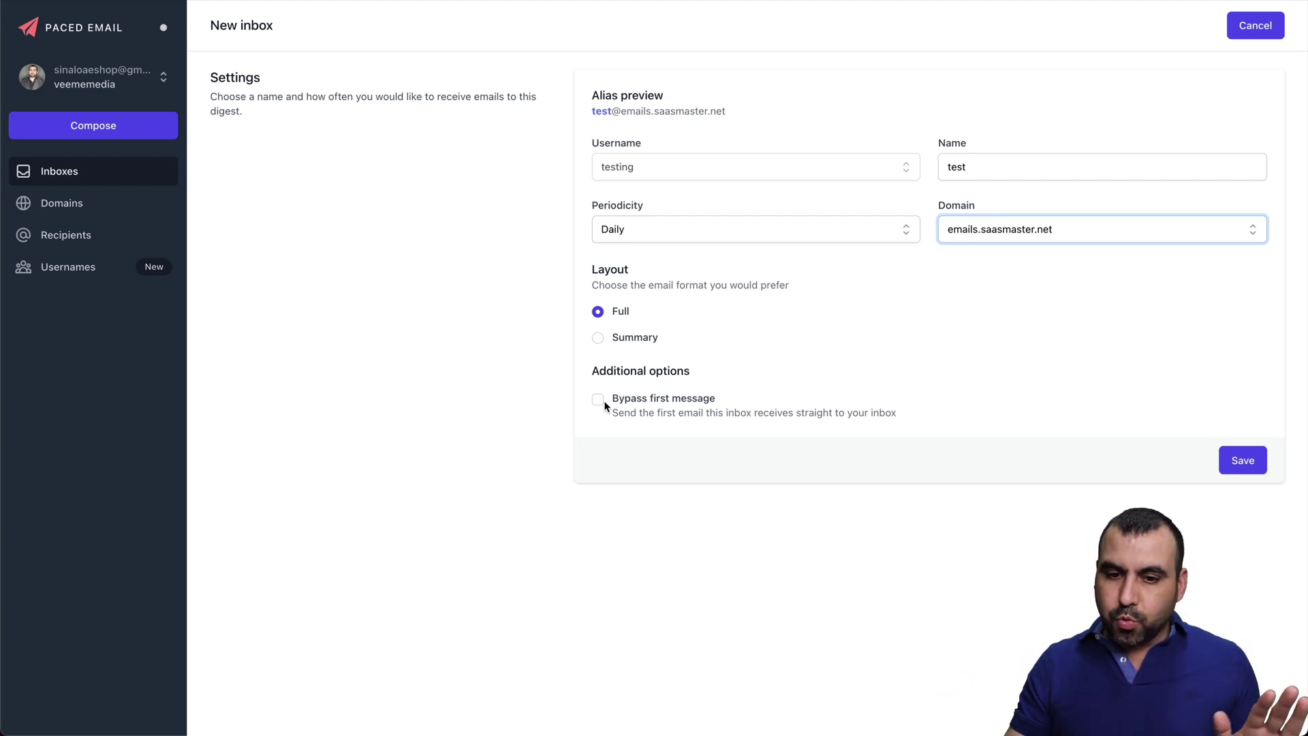
left_click(1243, 460)
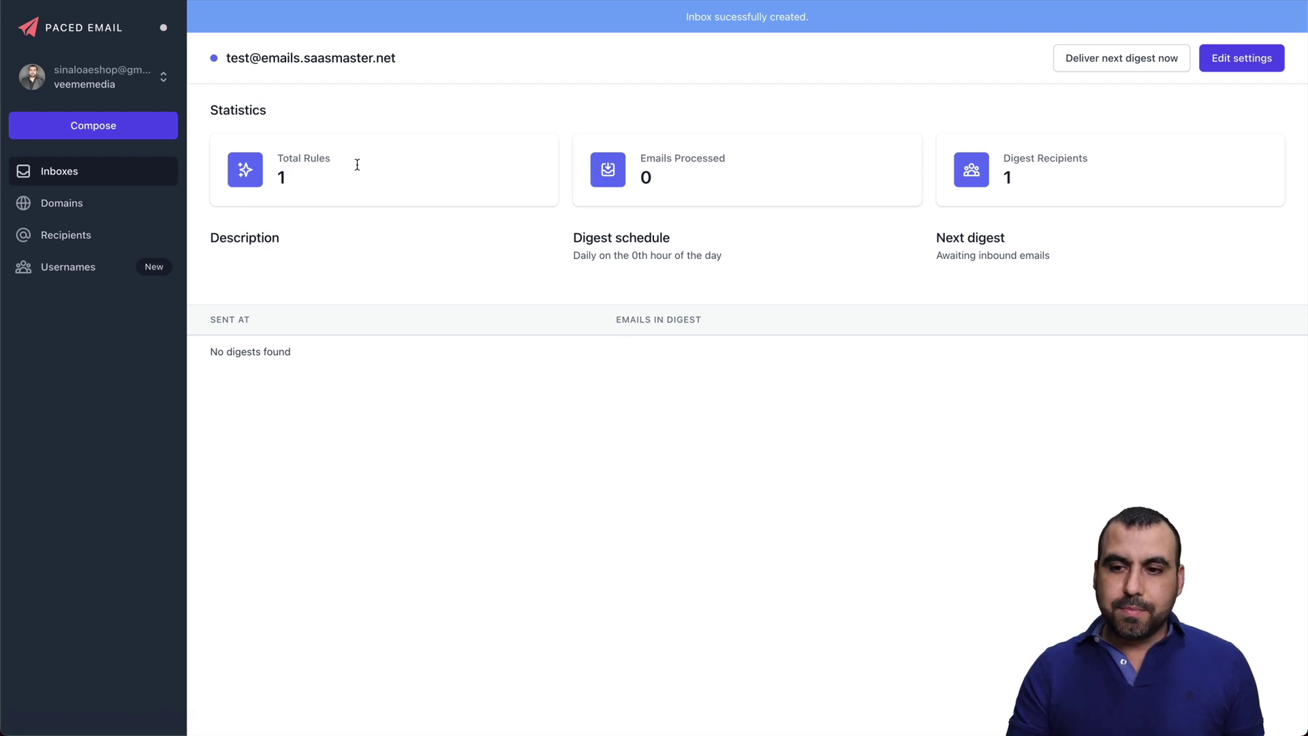
left_click(68, 174)
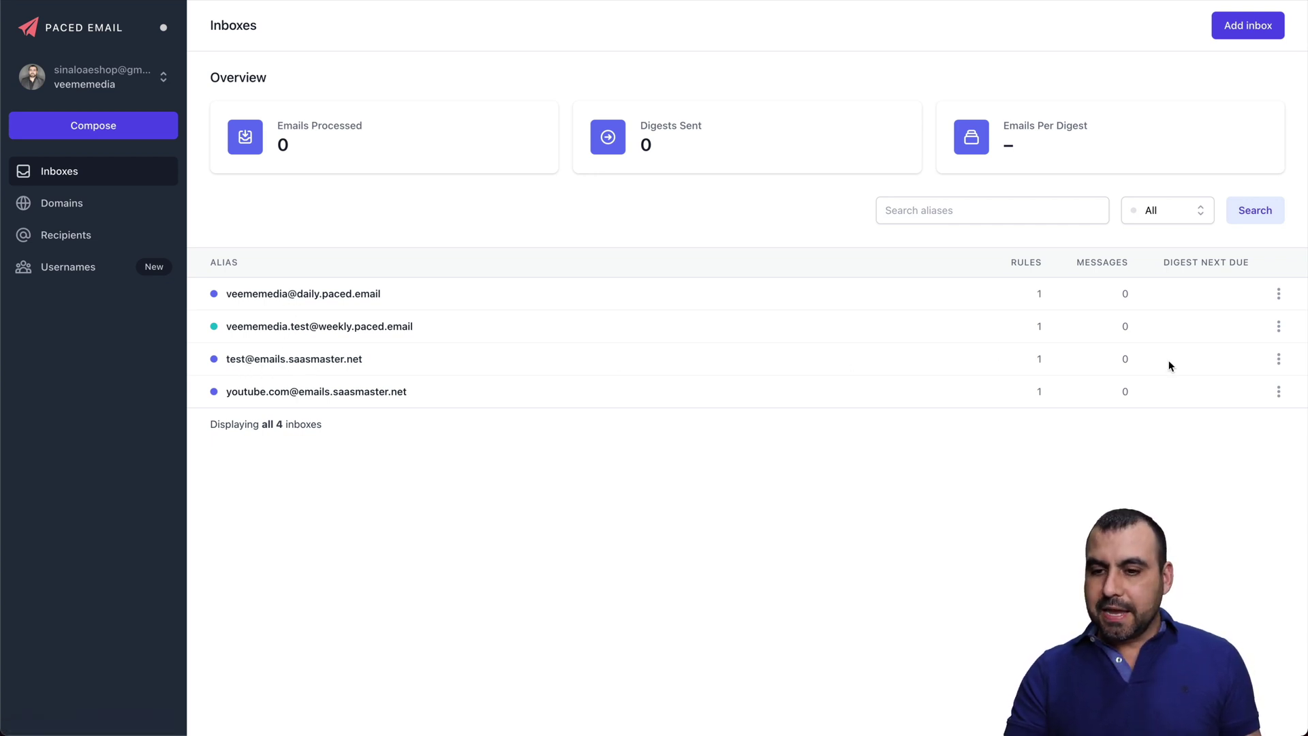
left_click(1279, 359)
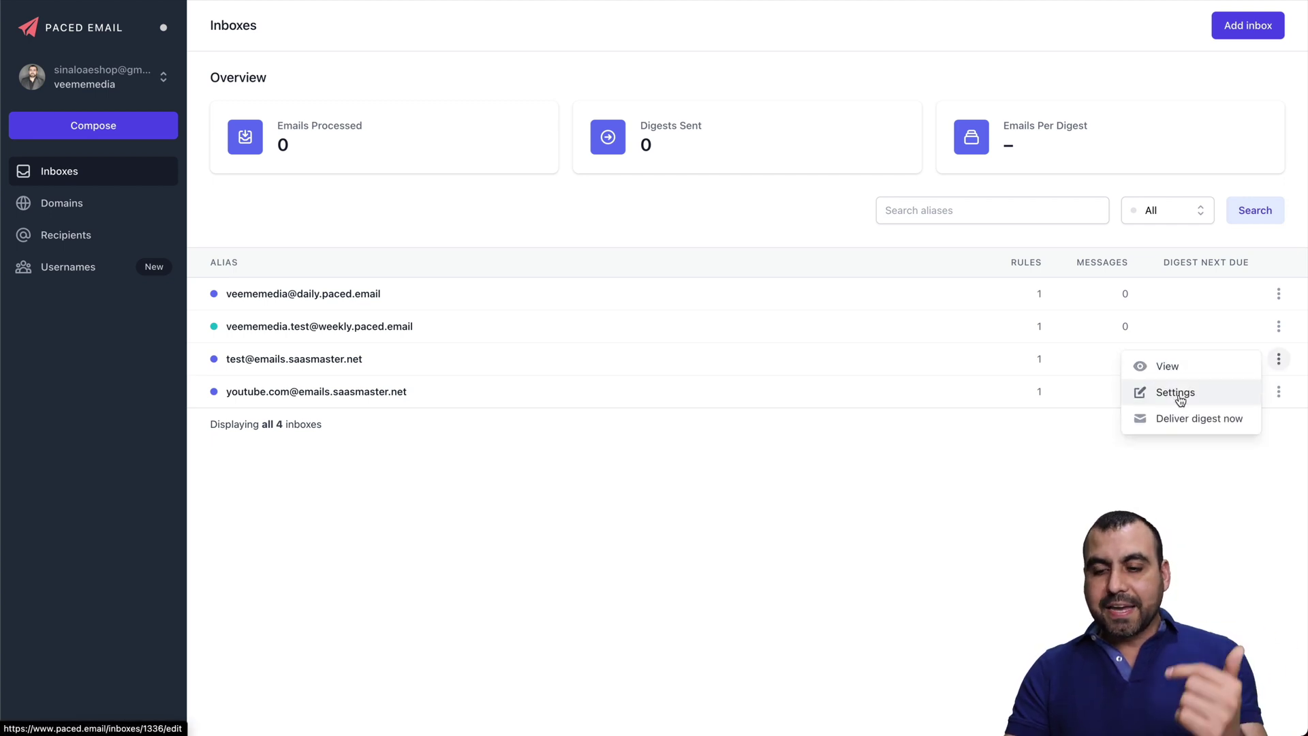
left_click(1177, 394)
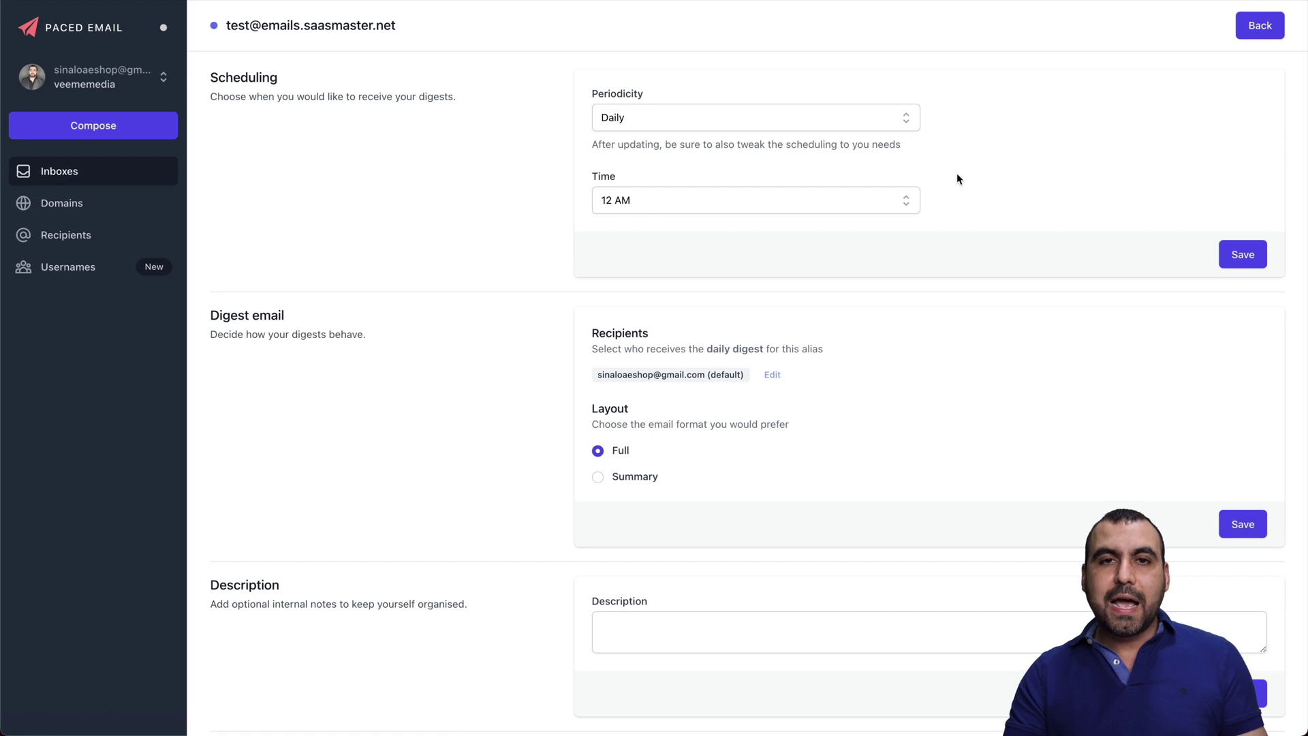
Set the digest time to 08 PM and keep the Daily frequency.
left_click(695, 202)
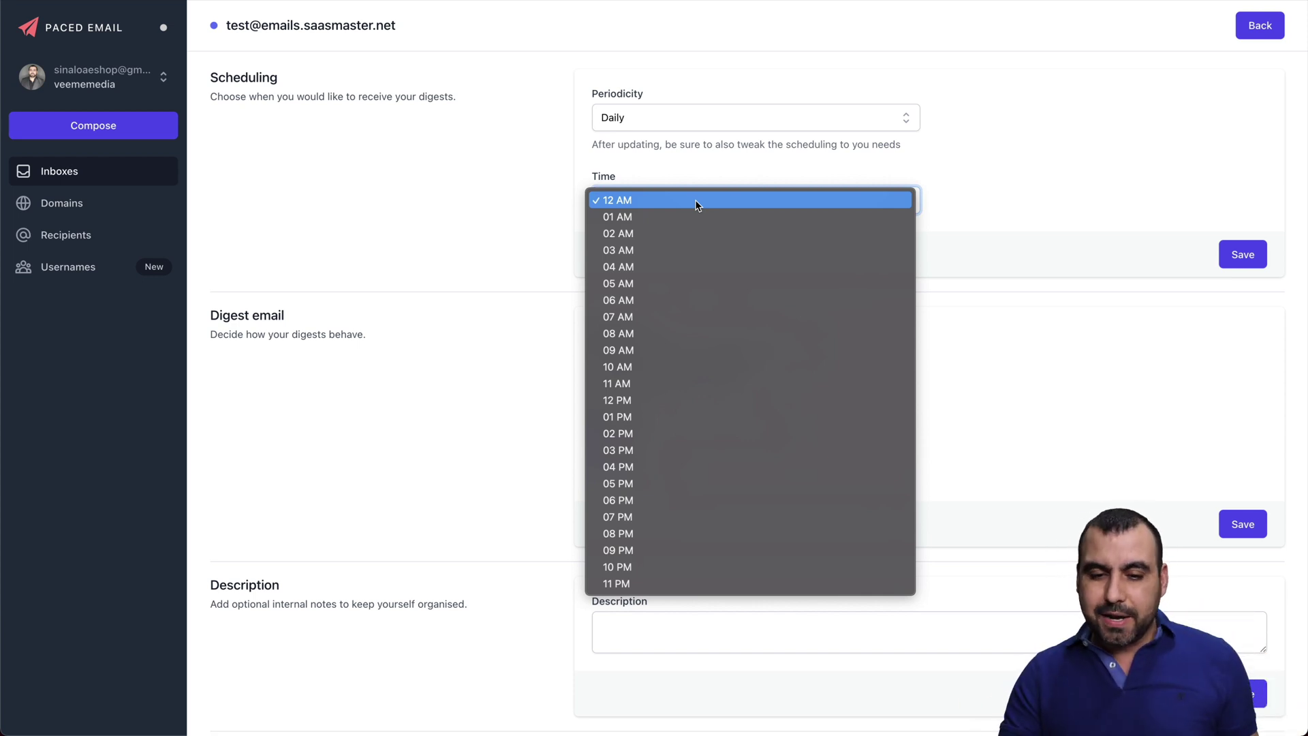
left_click(661, 533)
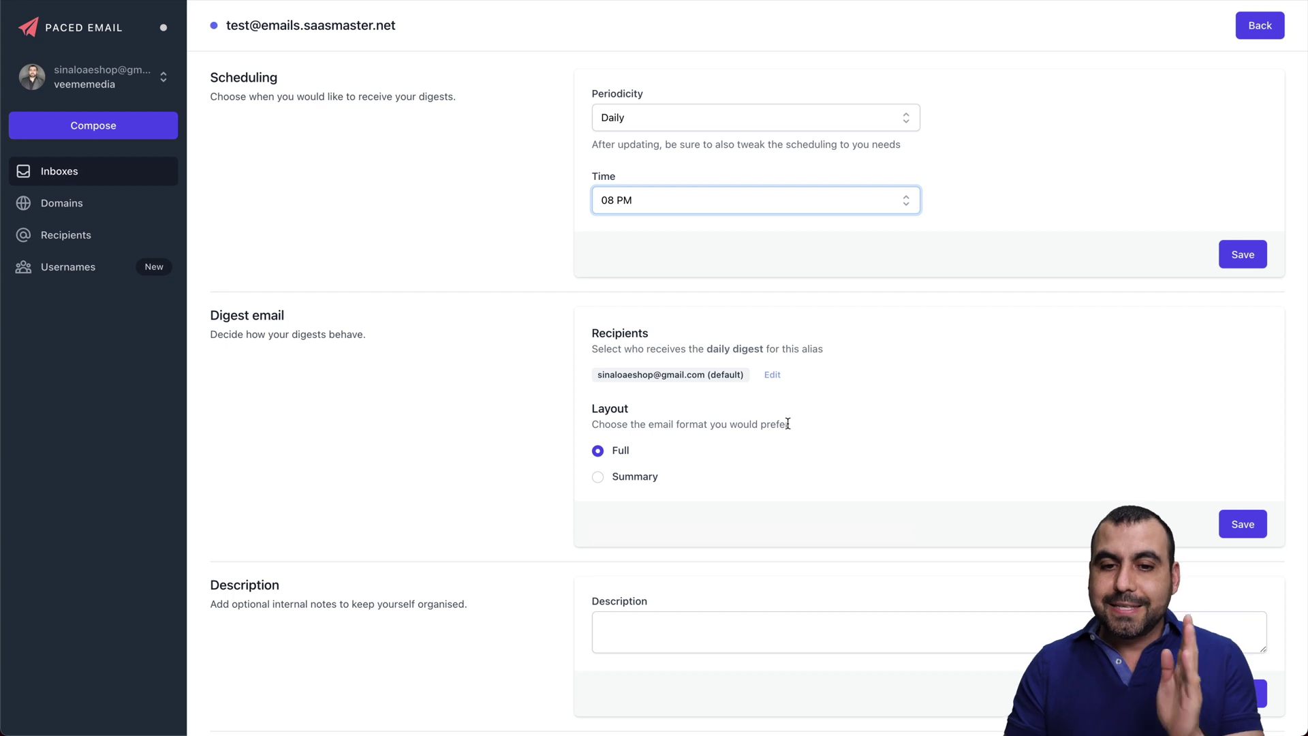
left_click(746, 116)
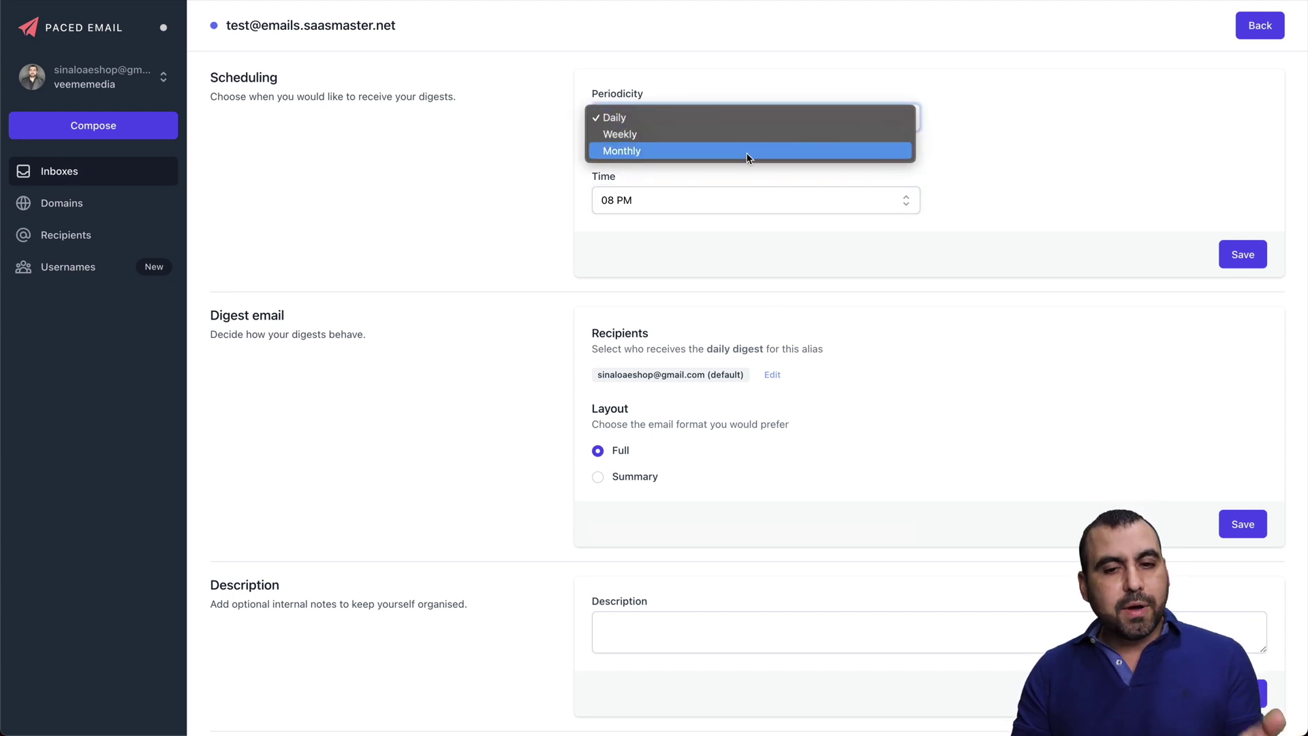
left_click(1052, 198)
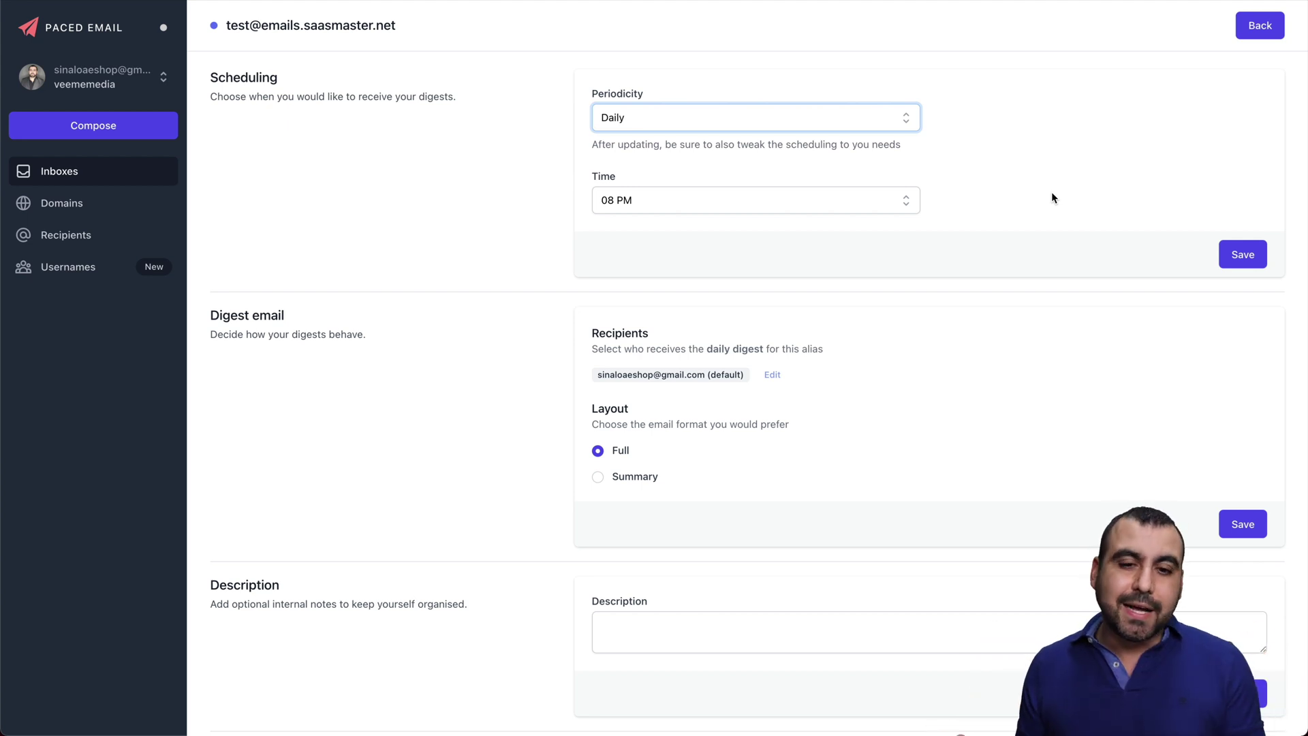
Enter the description 'video testing' and save it.
scroll(677, 303, "down", 3)
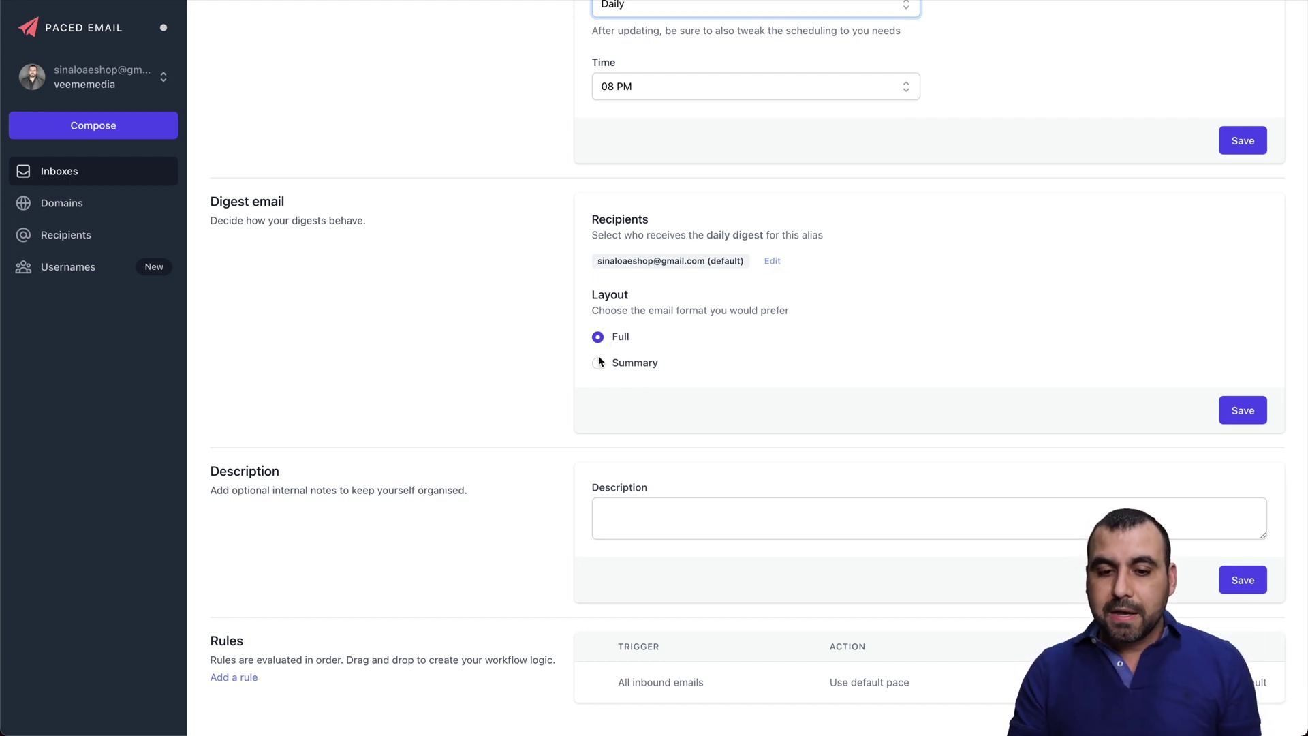
scroll(731, 373, "down", 1)
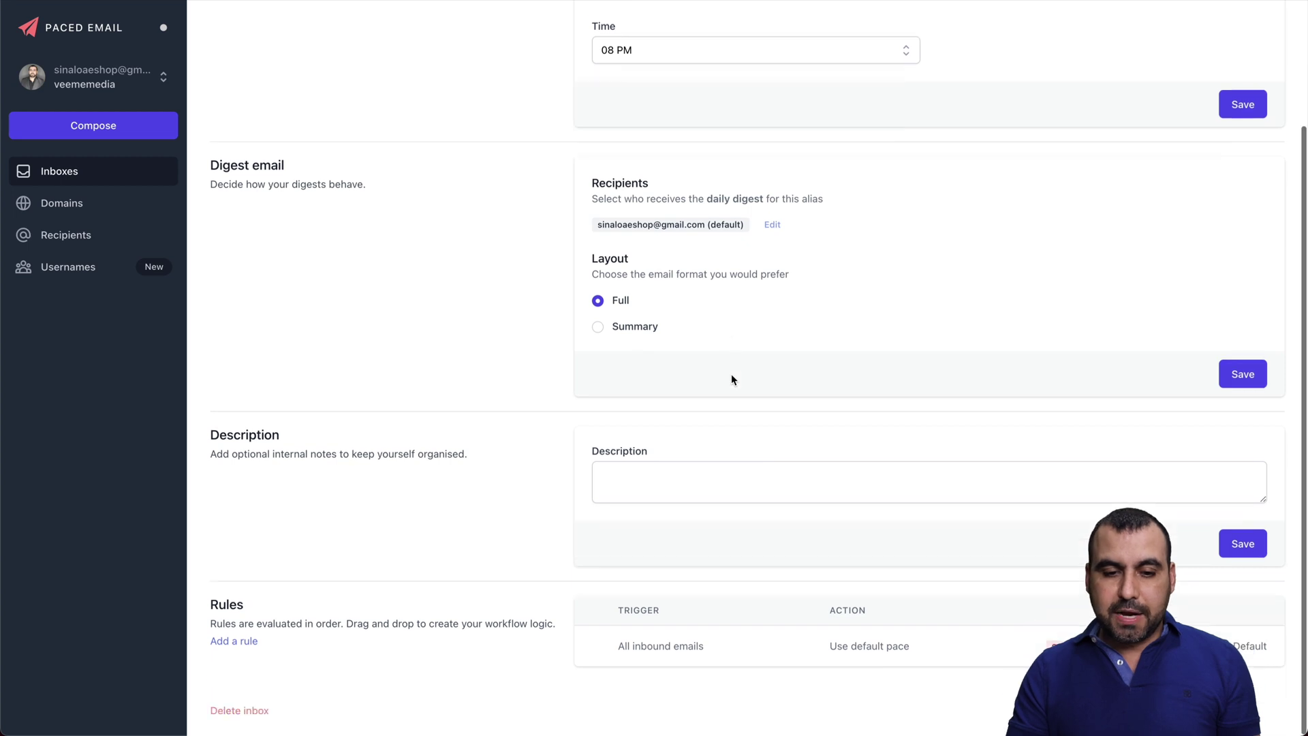
left_click(677, 485)
type("video")
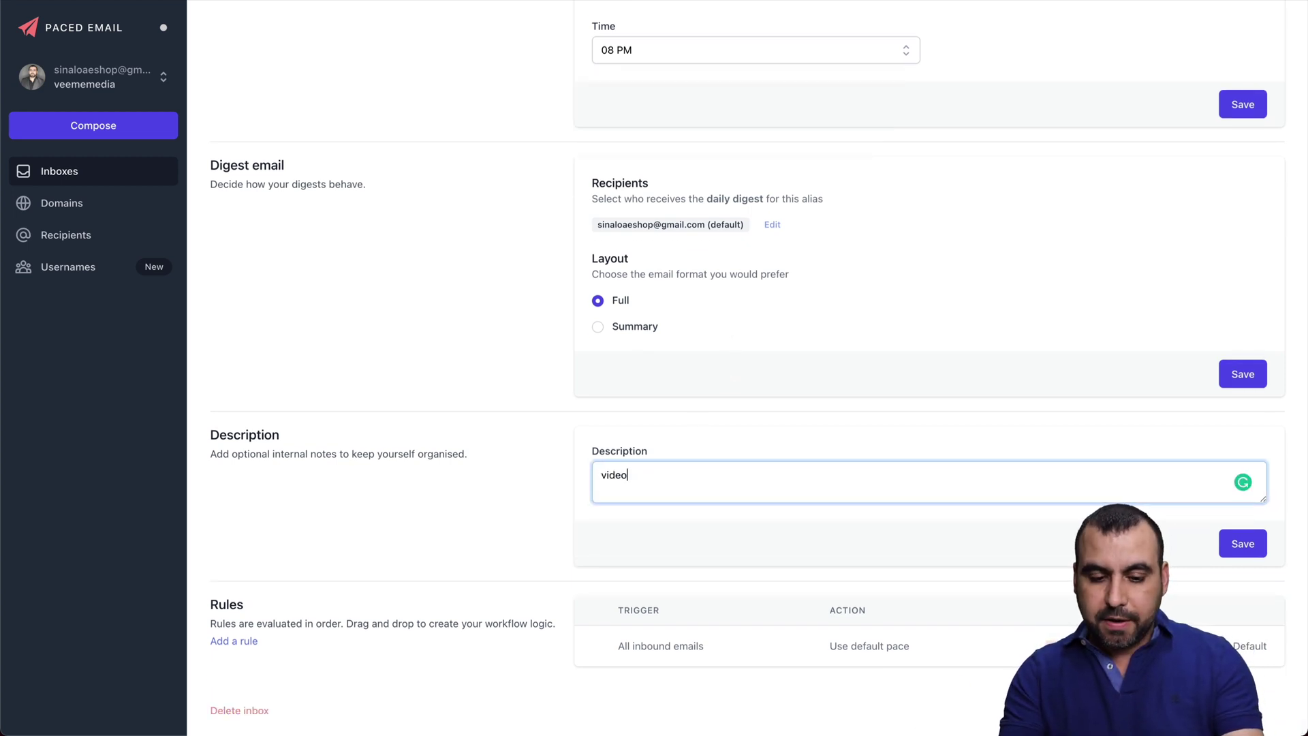
type(" testing")
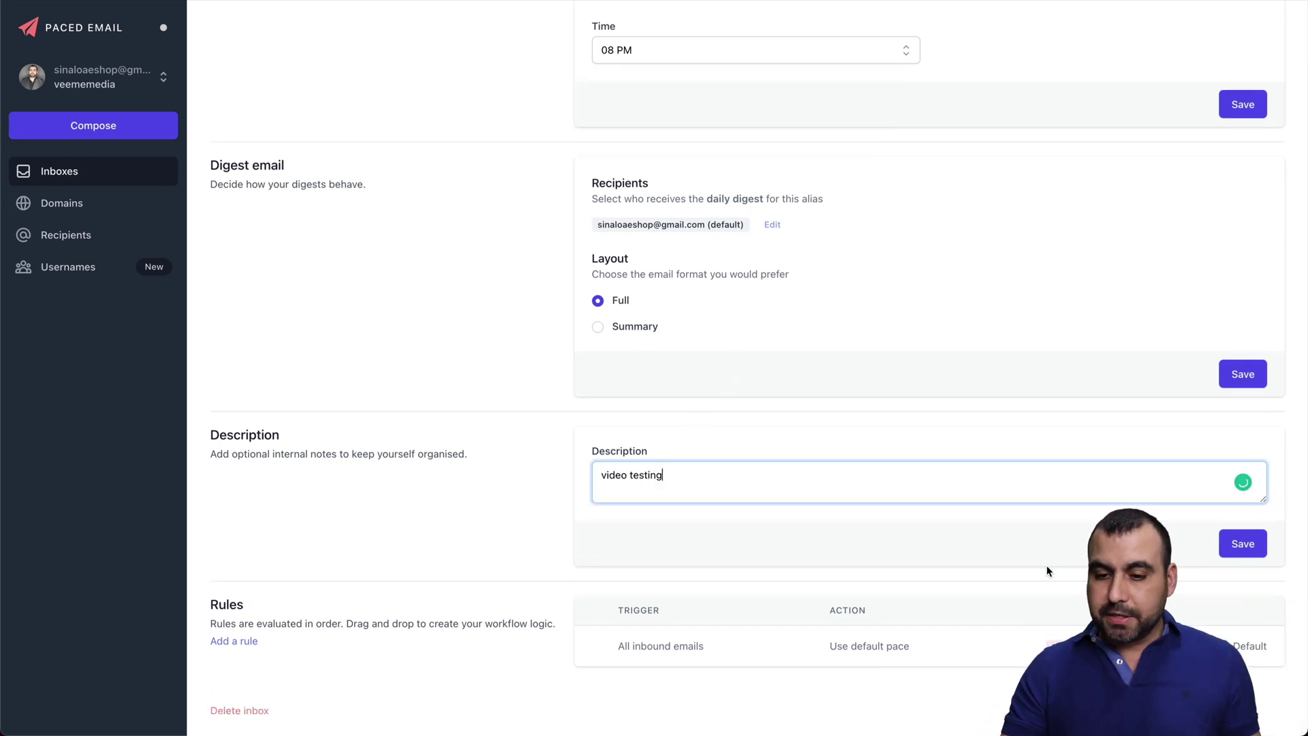
left_click(1243, 543)
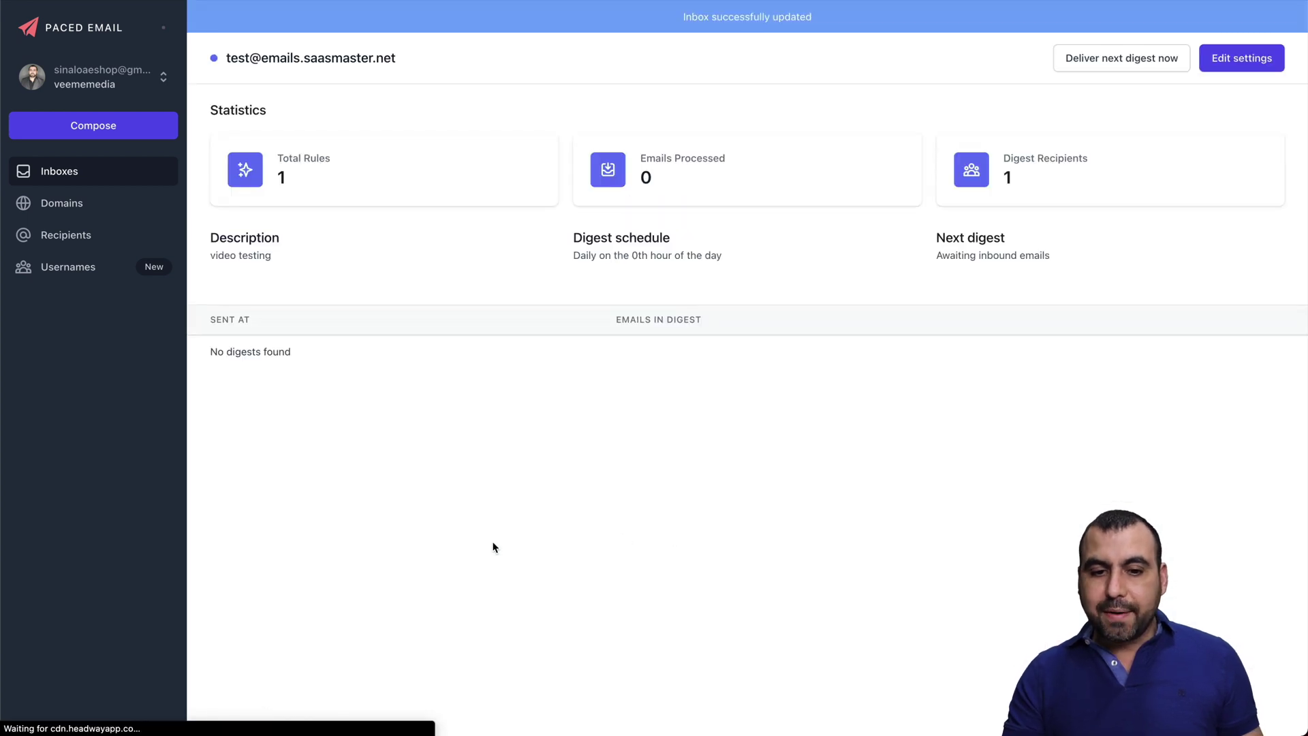
Reopen the test inbox settings and start a new rule in the Rules section.
left_click(1251, 57)
scroll(755, 402, "down", 3)
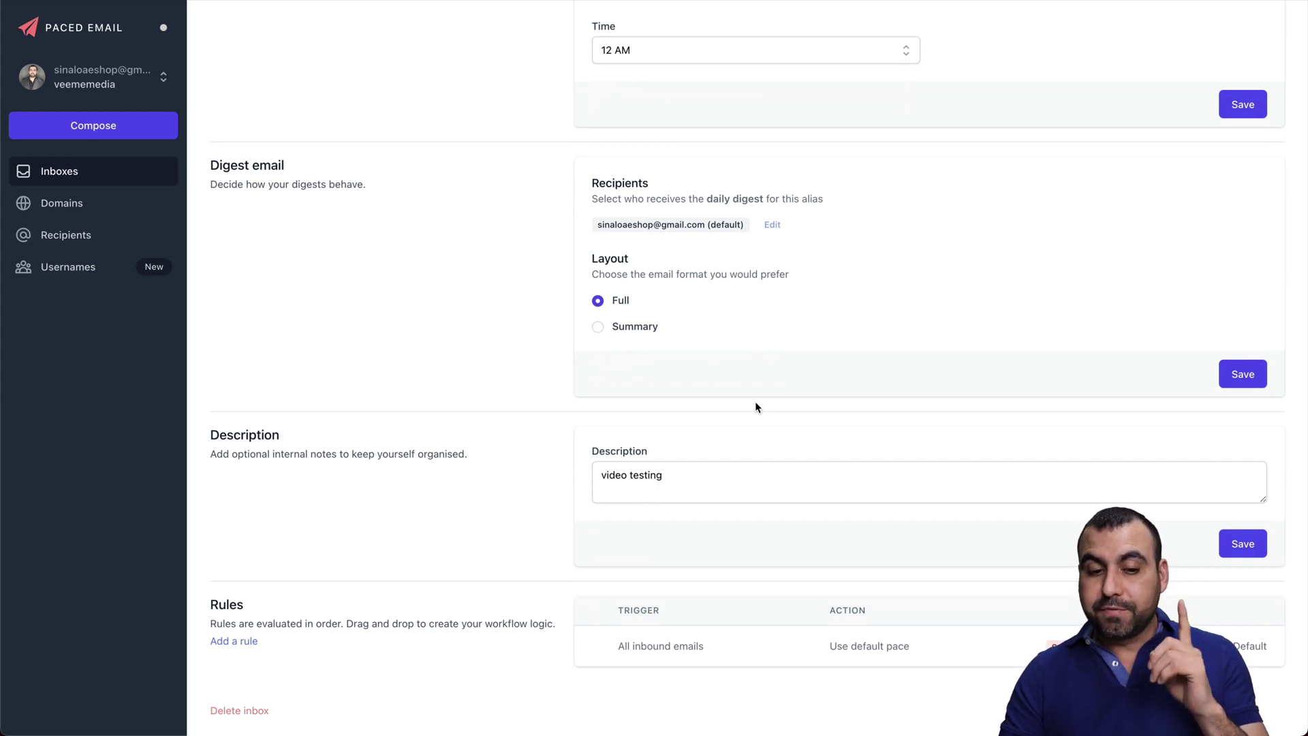
left_click(232, 644)
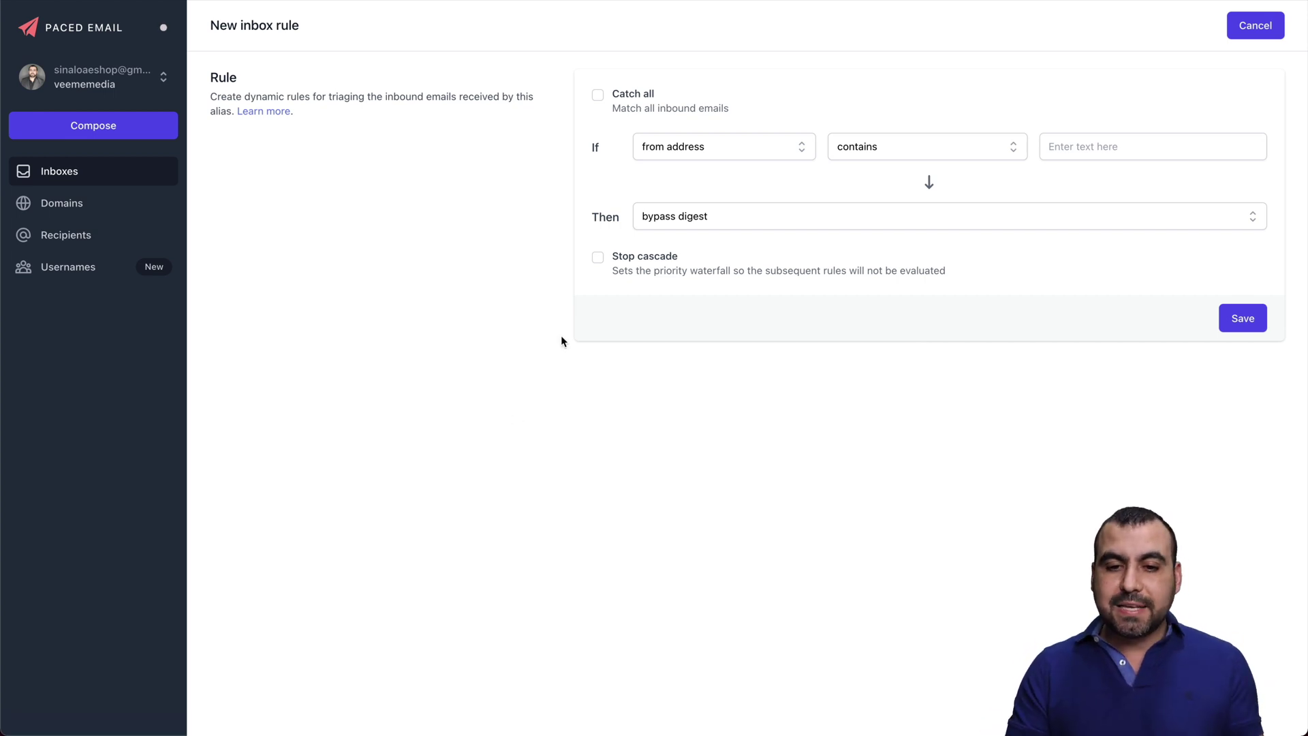
Make the rule: if subject line contains 'sale', then bypass digest.
left_click(599, 95)
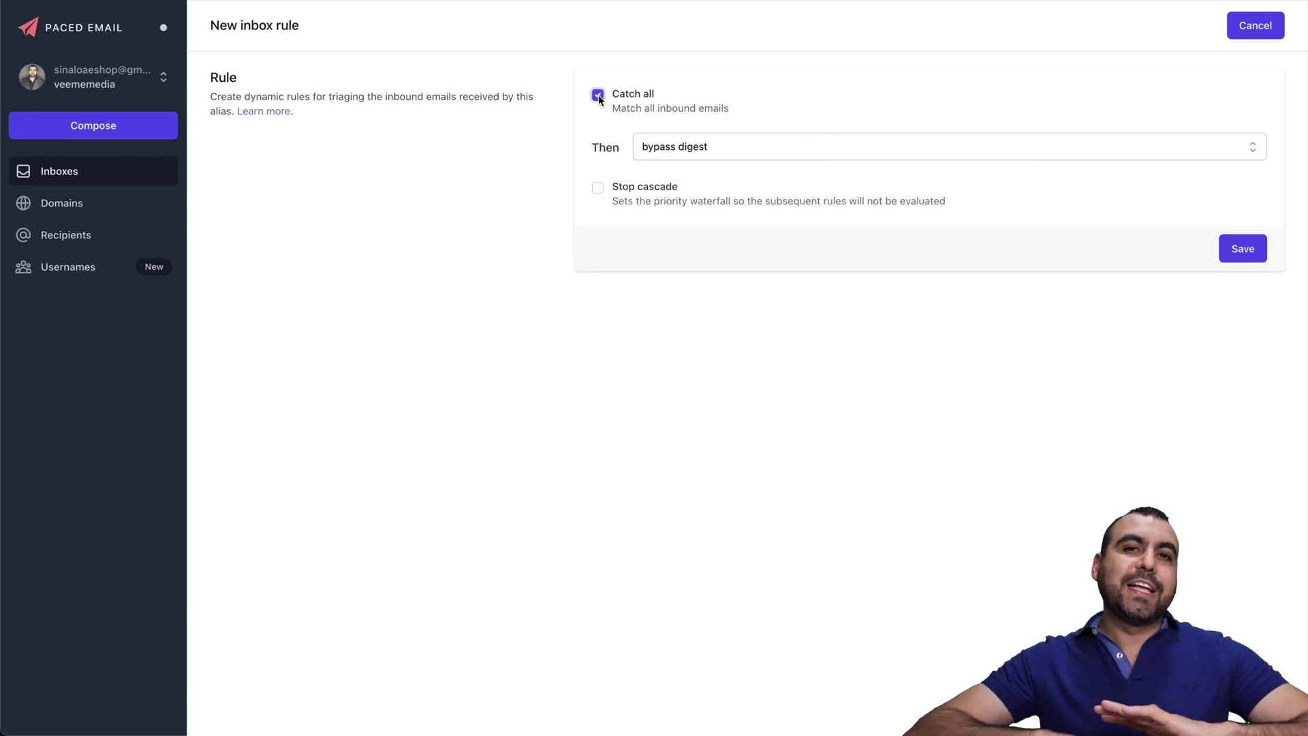
left_click(599, 95)
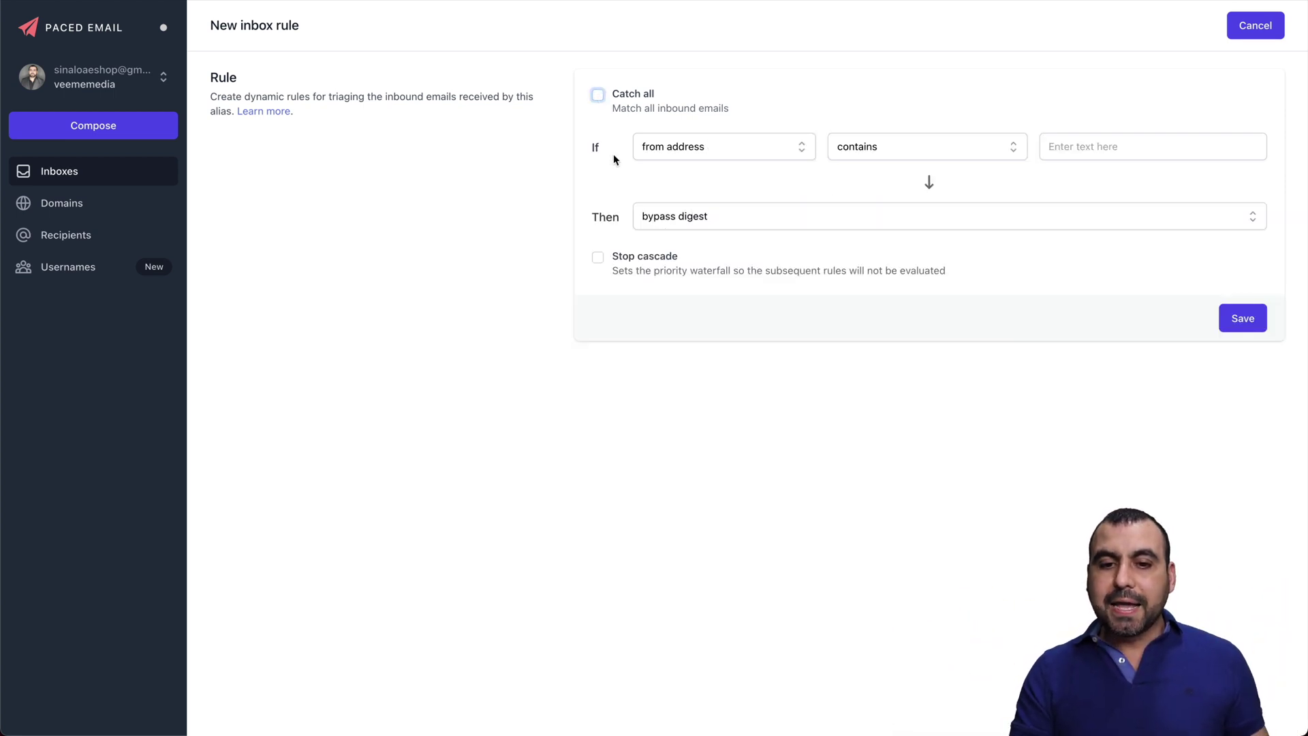
left_click(671, 151)
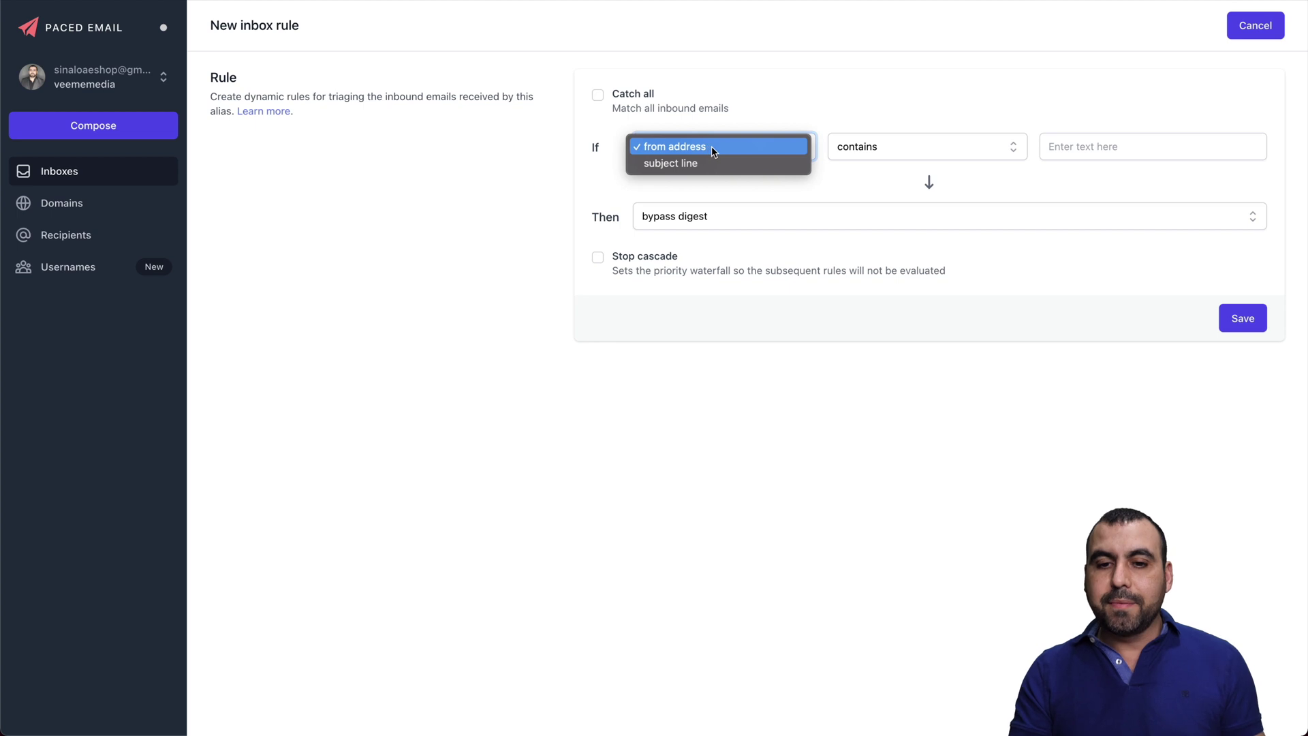
left_click(713, 169)
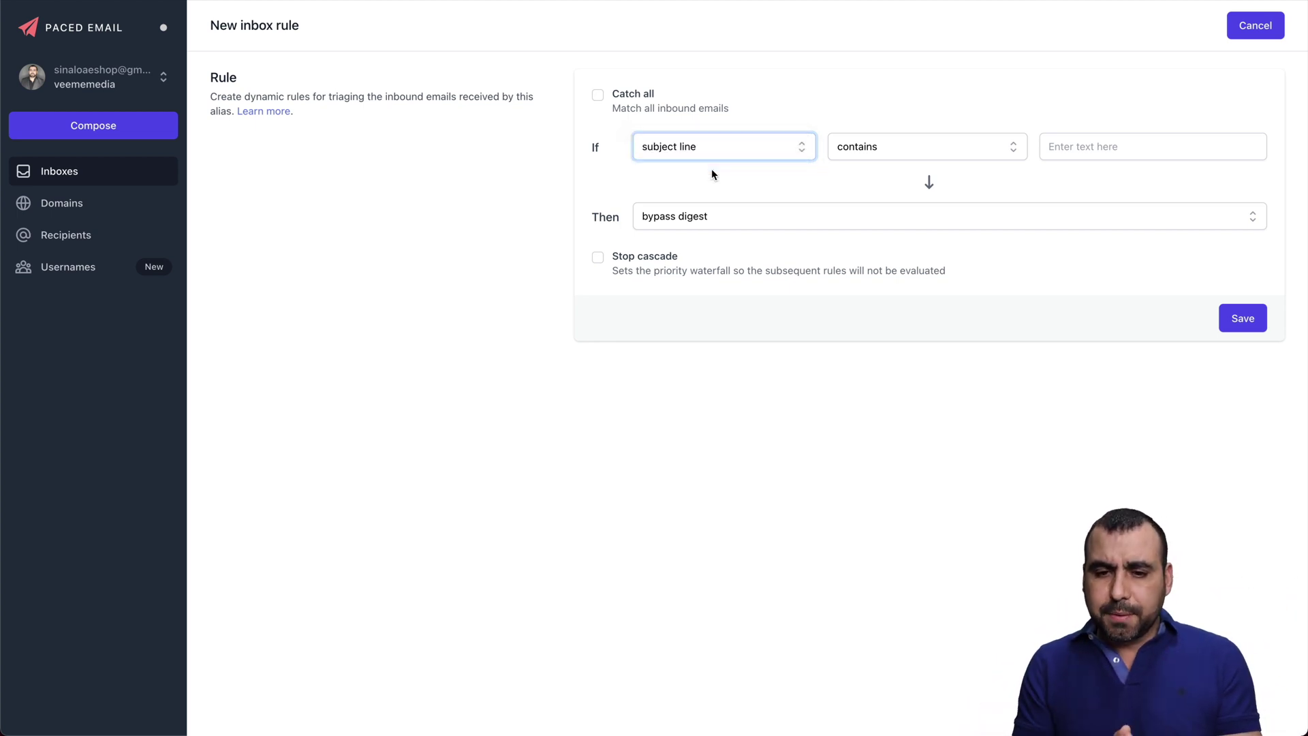
left_click(958, 146)
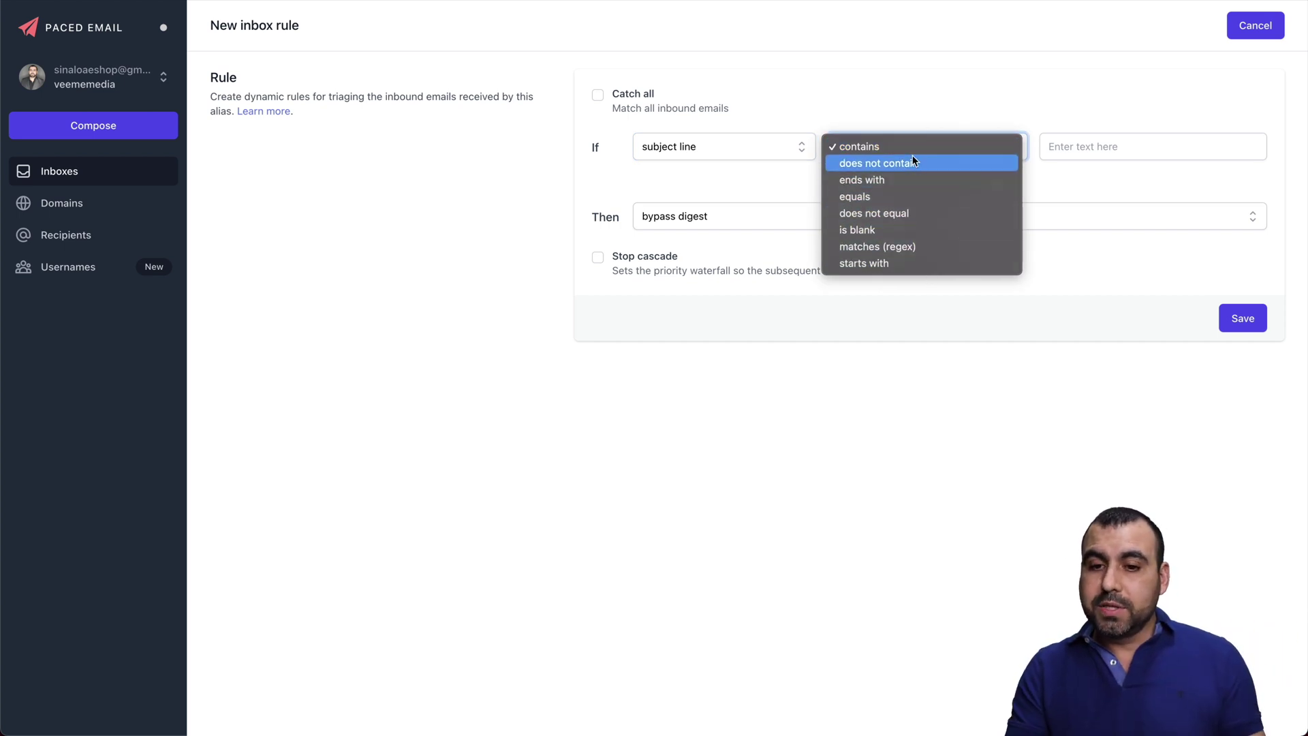
left_click(1088, 154)
left_click(1089, 153)
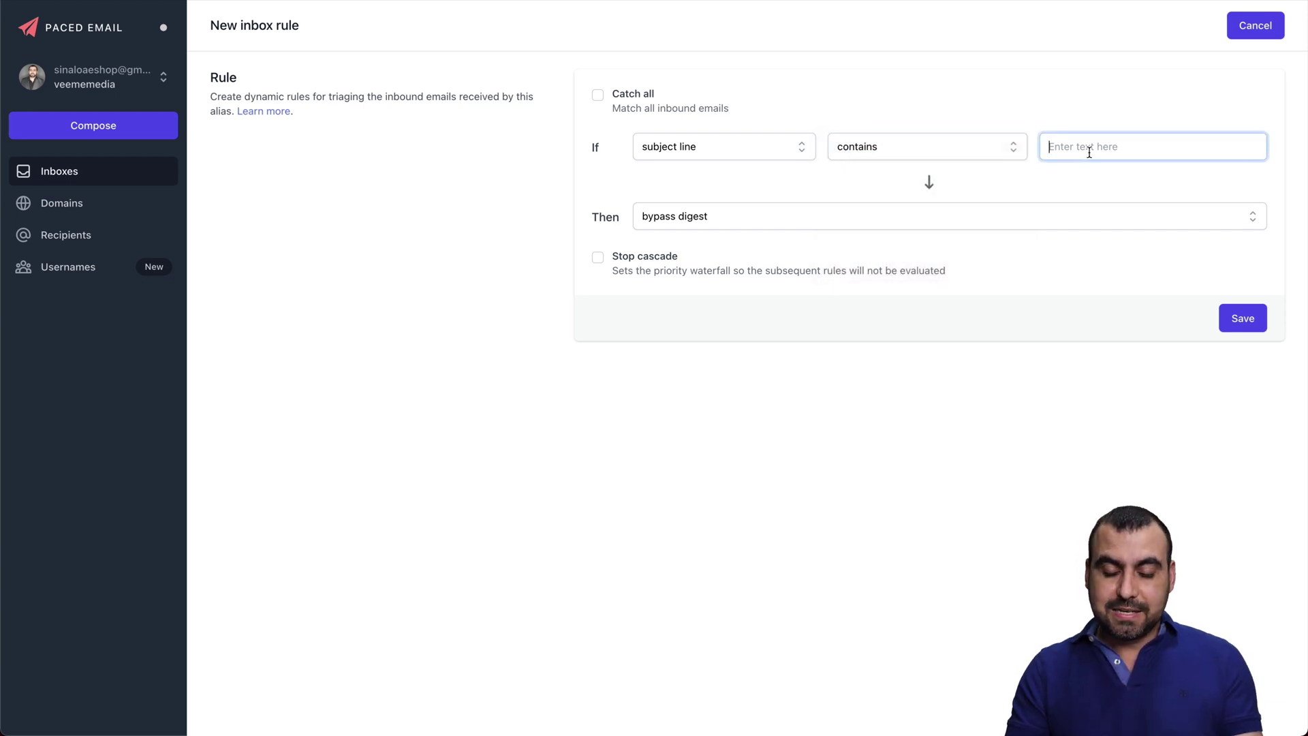
type("sale")
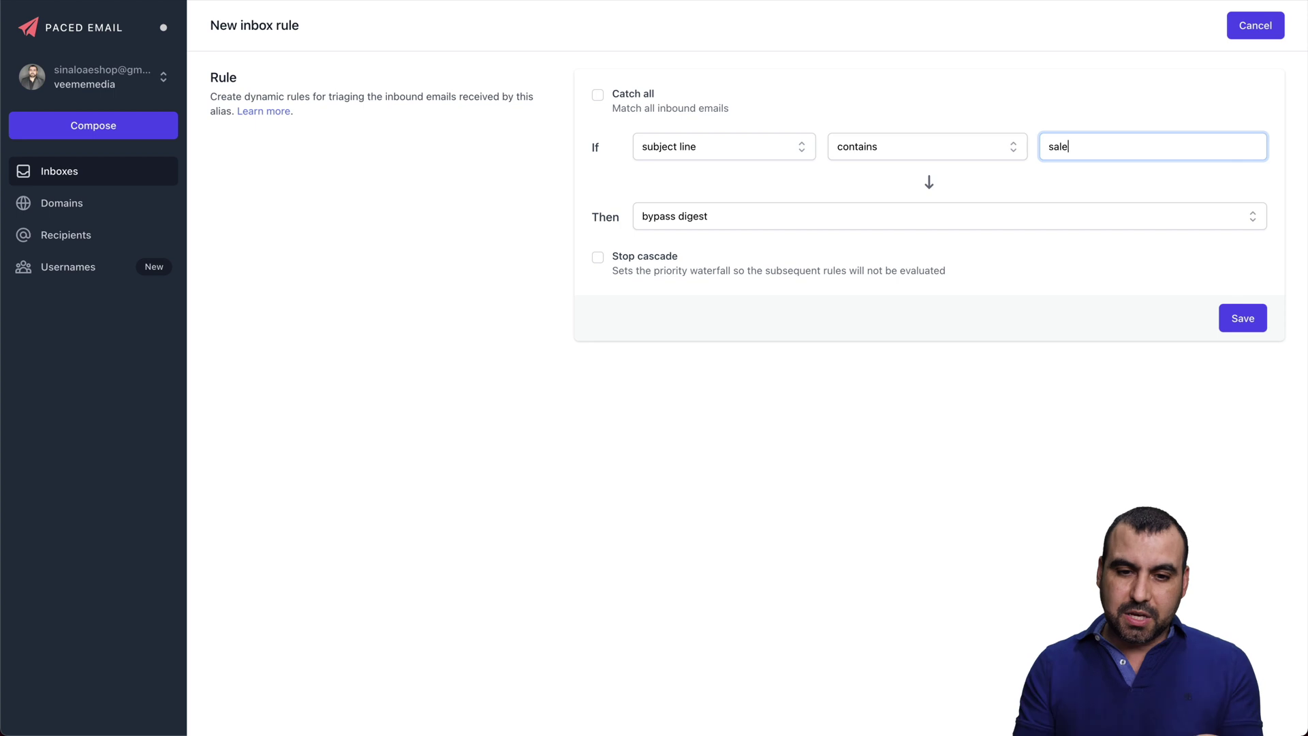
left_click(736, 220)
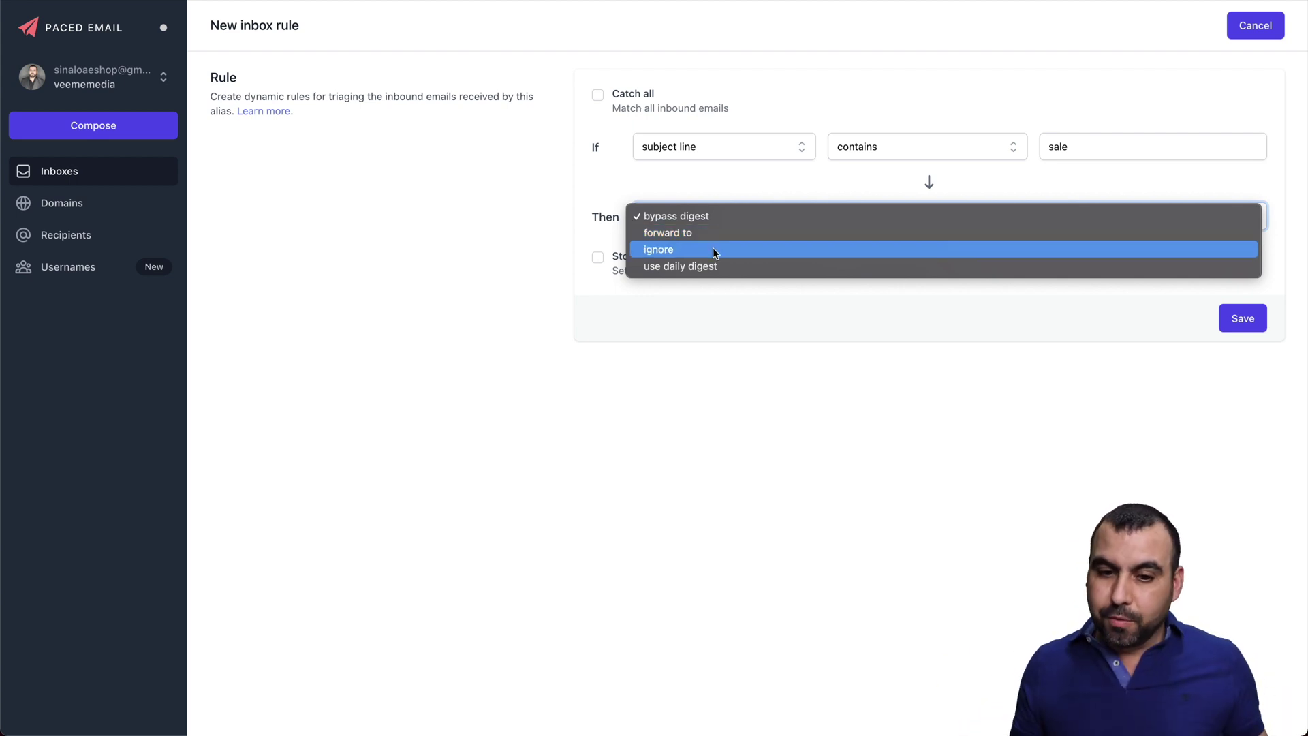
left_click(837, 317)
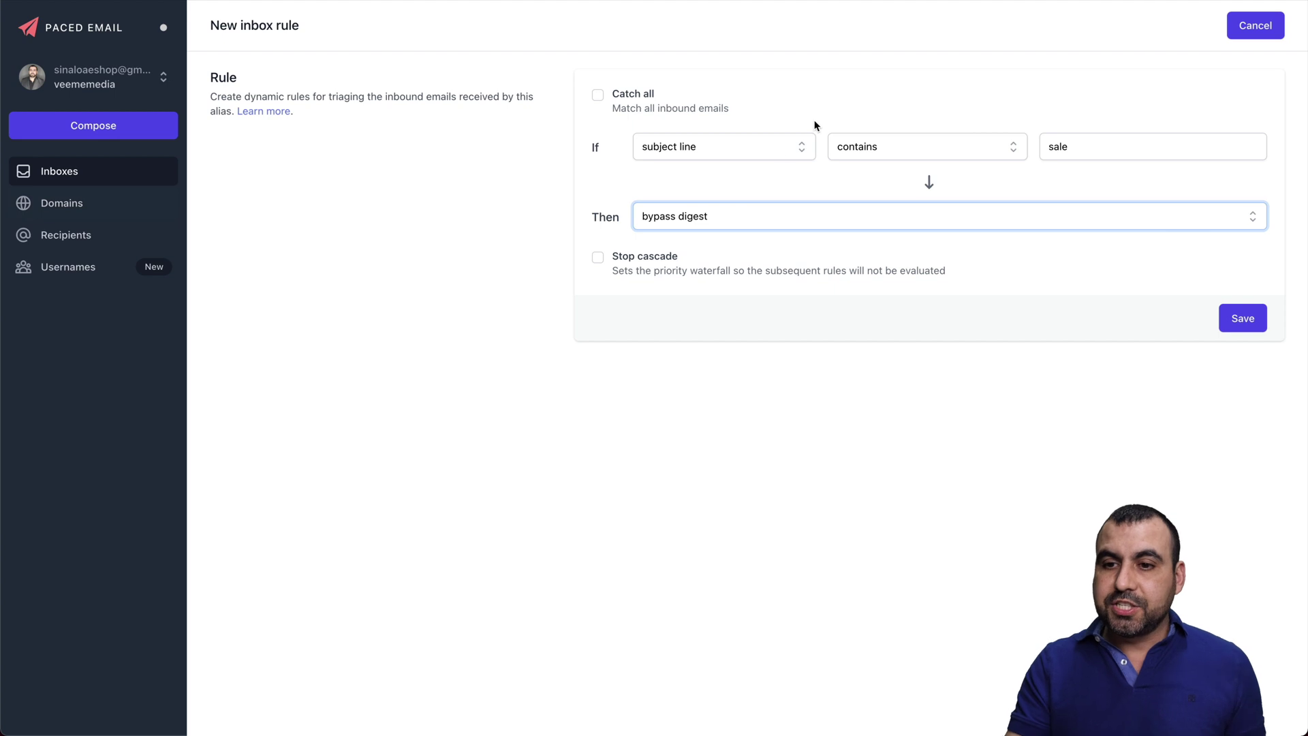
left_click(1232, 1)
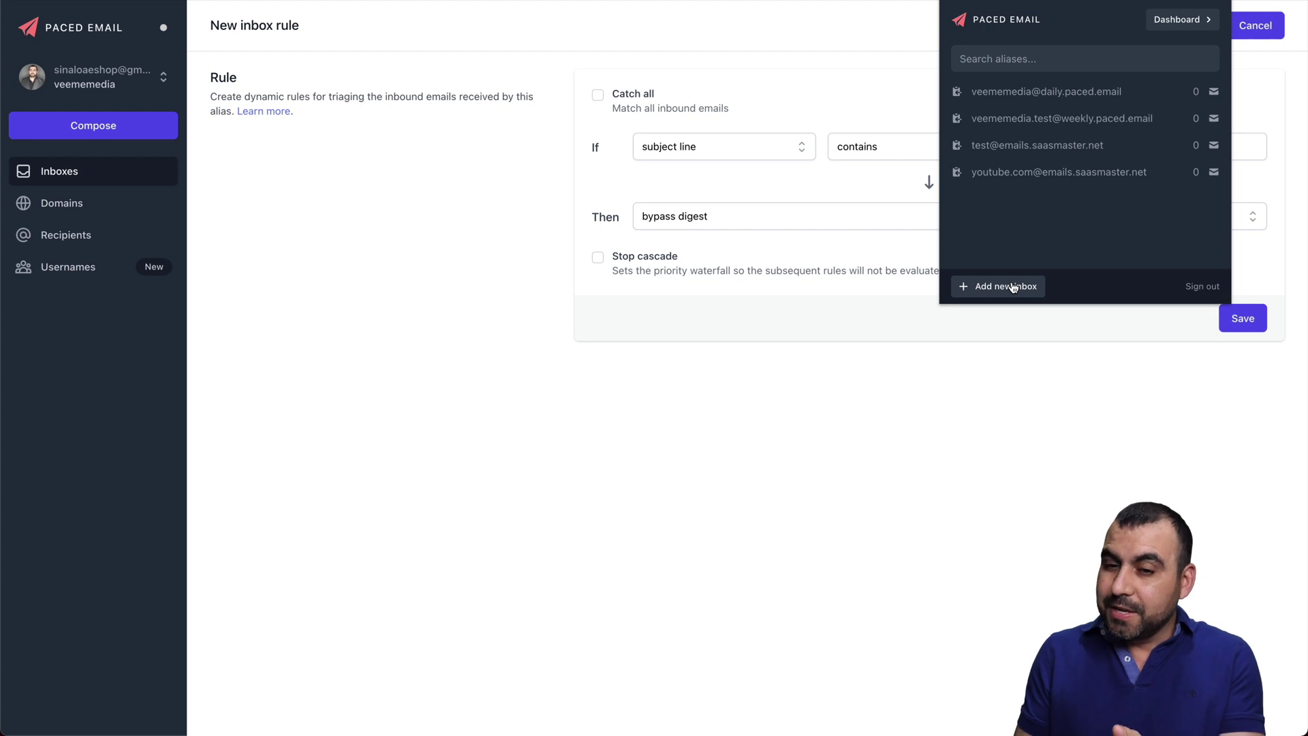
Start a new inbox in the extension with username veememedia and alias name paced.email.
left_click(1005, 286)
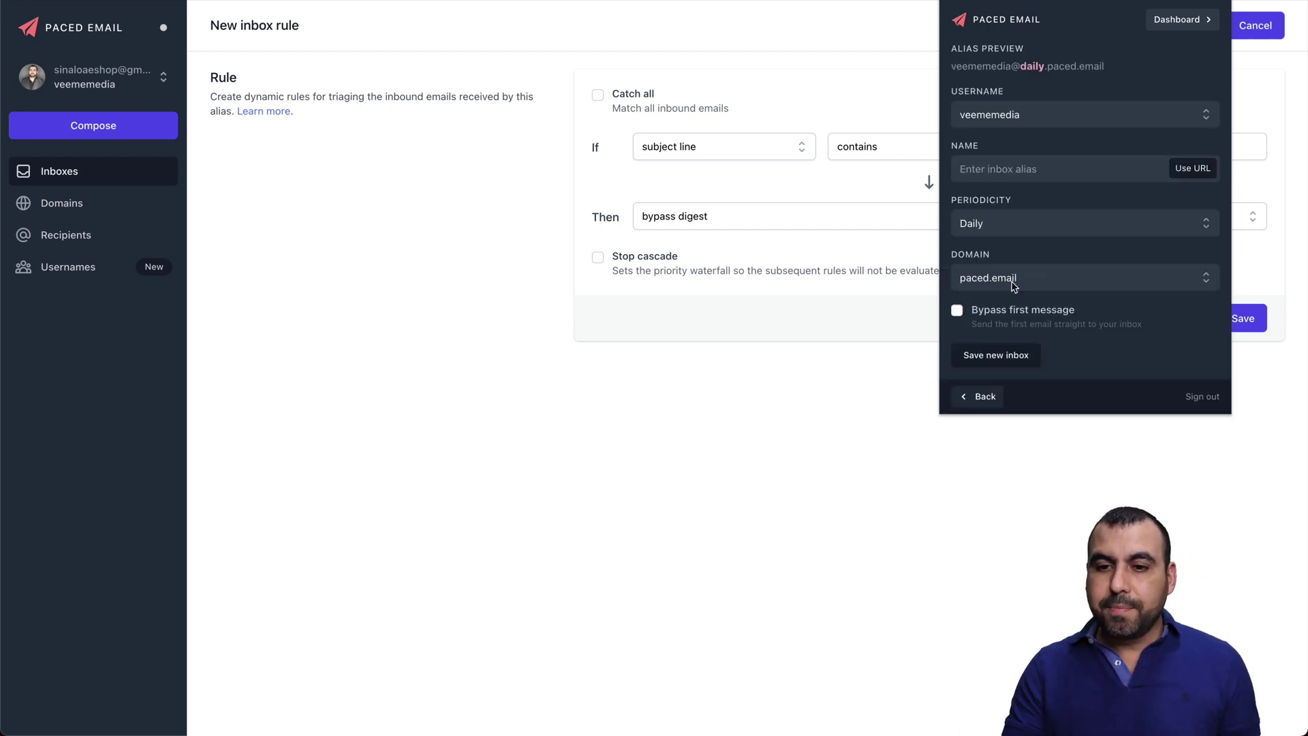
left_click(1033, 121)
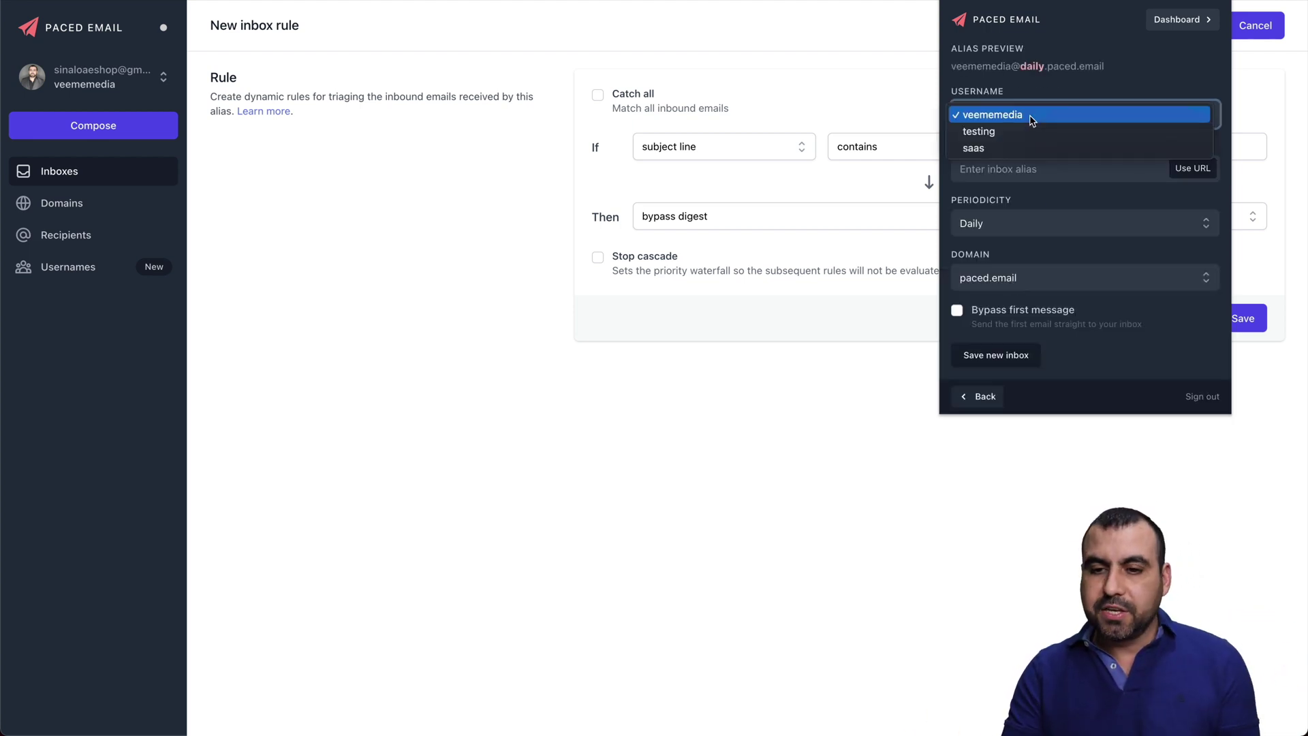
left_click(1001, 170)
left_click(1014, 170)
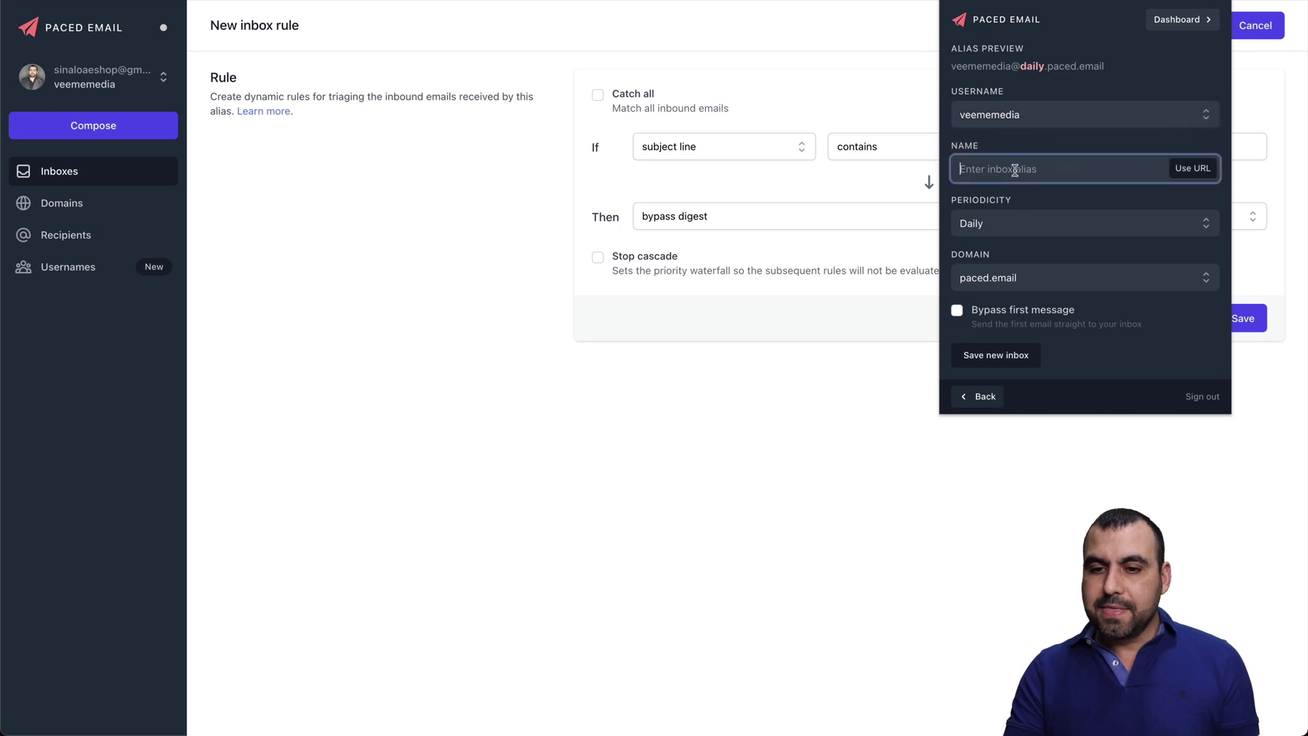
left_click(1192, 168)
left_click_drag(953, 169, 1099, 170)
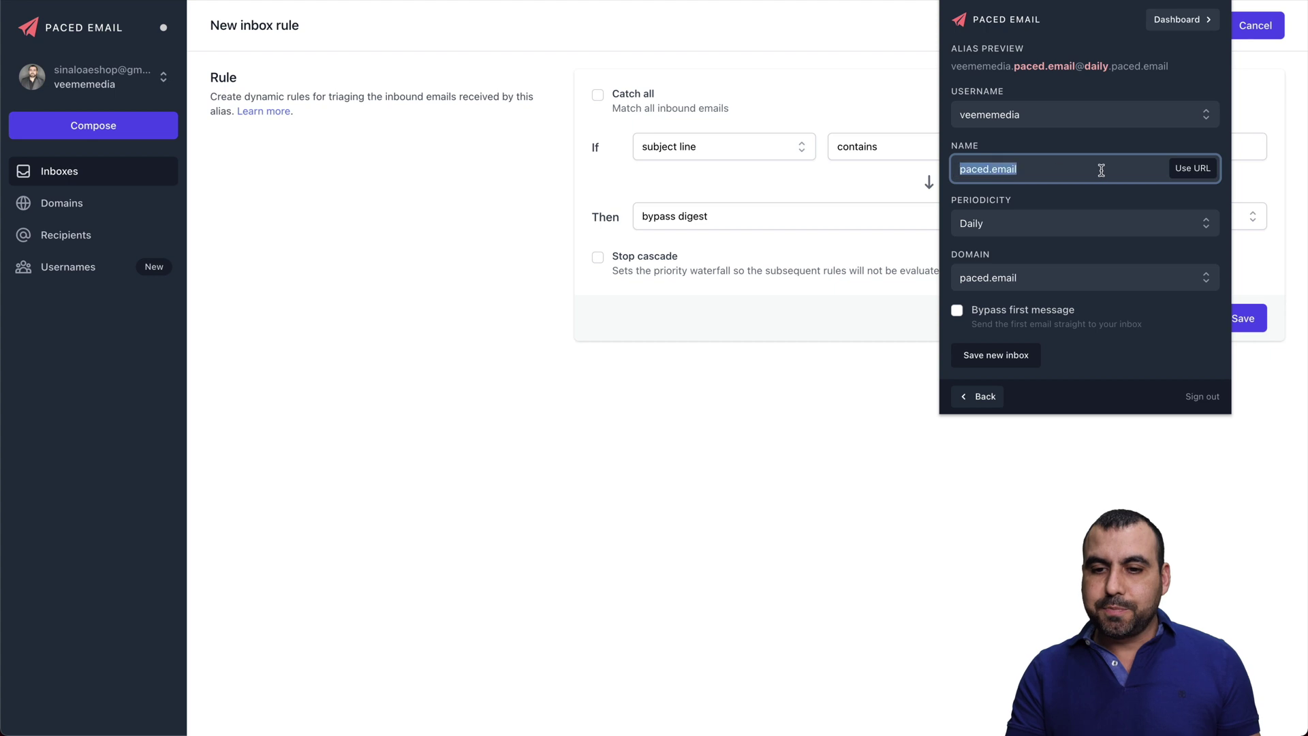
left_click(1102, 169)
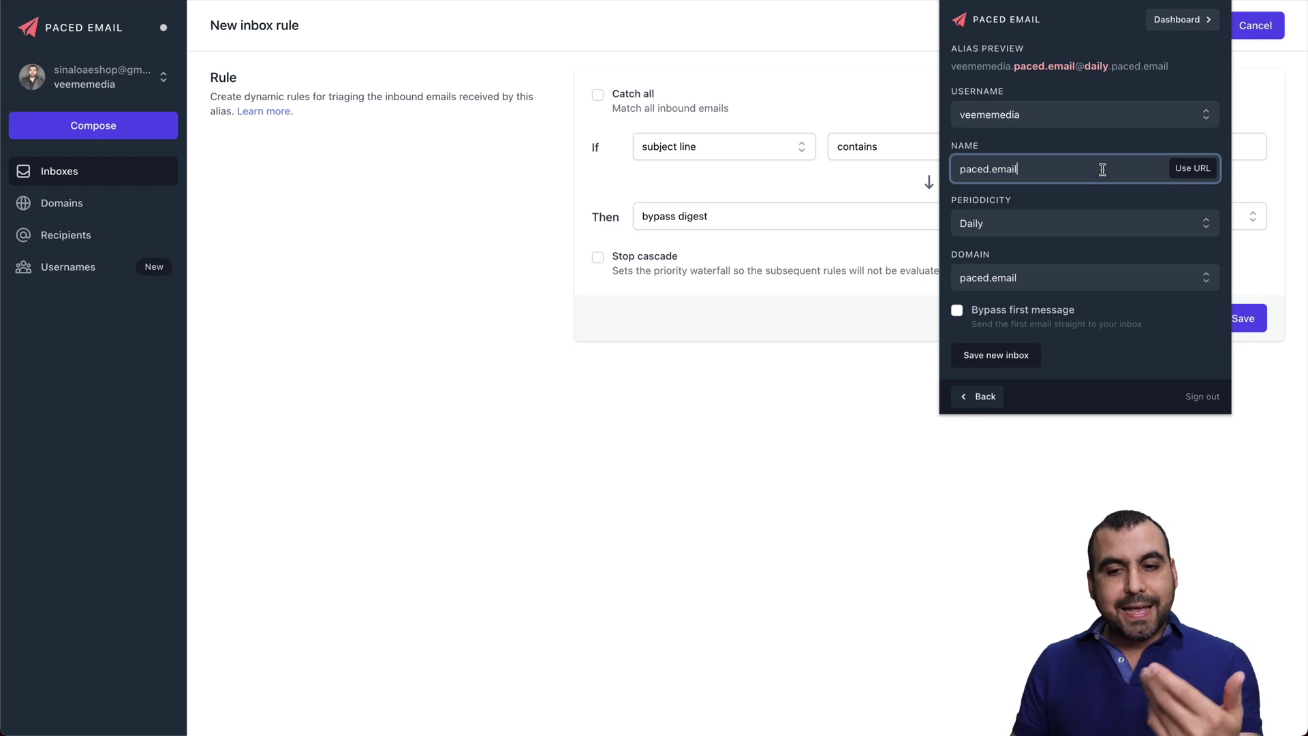
Keep Daily periodicity and the paced.email domain, then save the new inbox.
left_click(1041, 223)
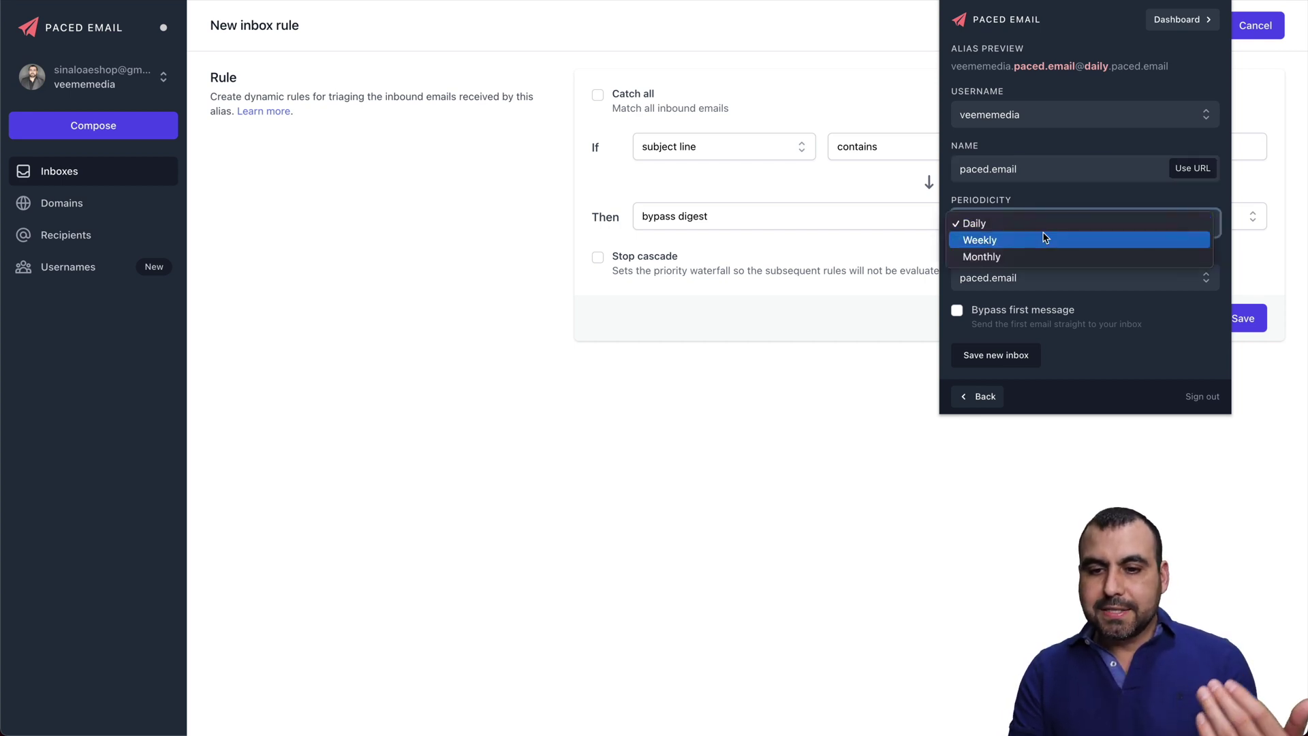
left_click(1053, 281)
left_click(1067, 287)
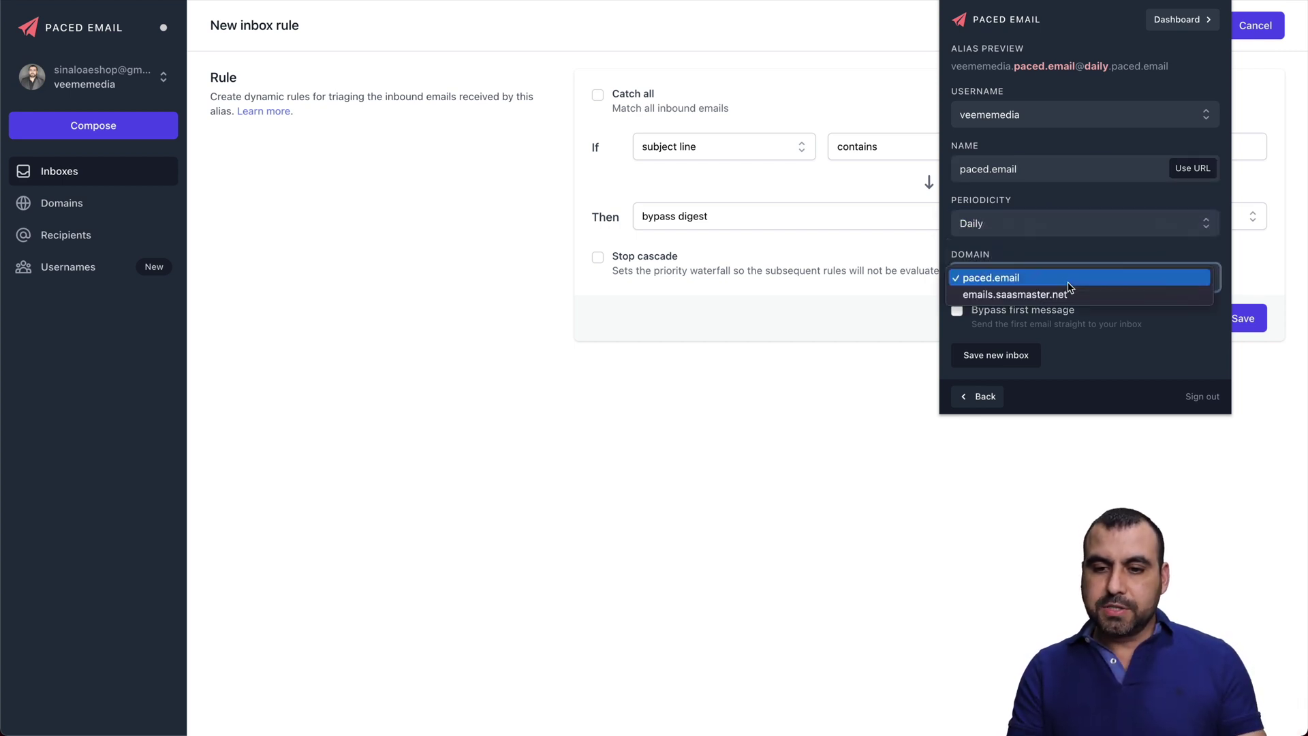
left_click(1125, 365)
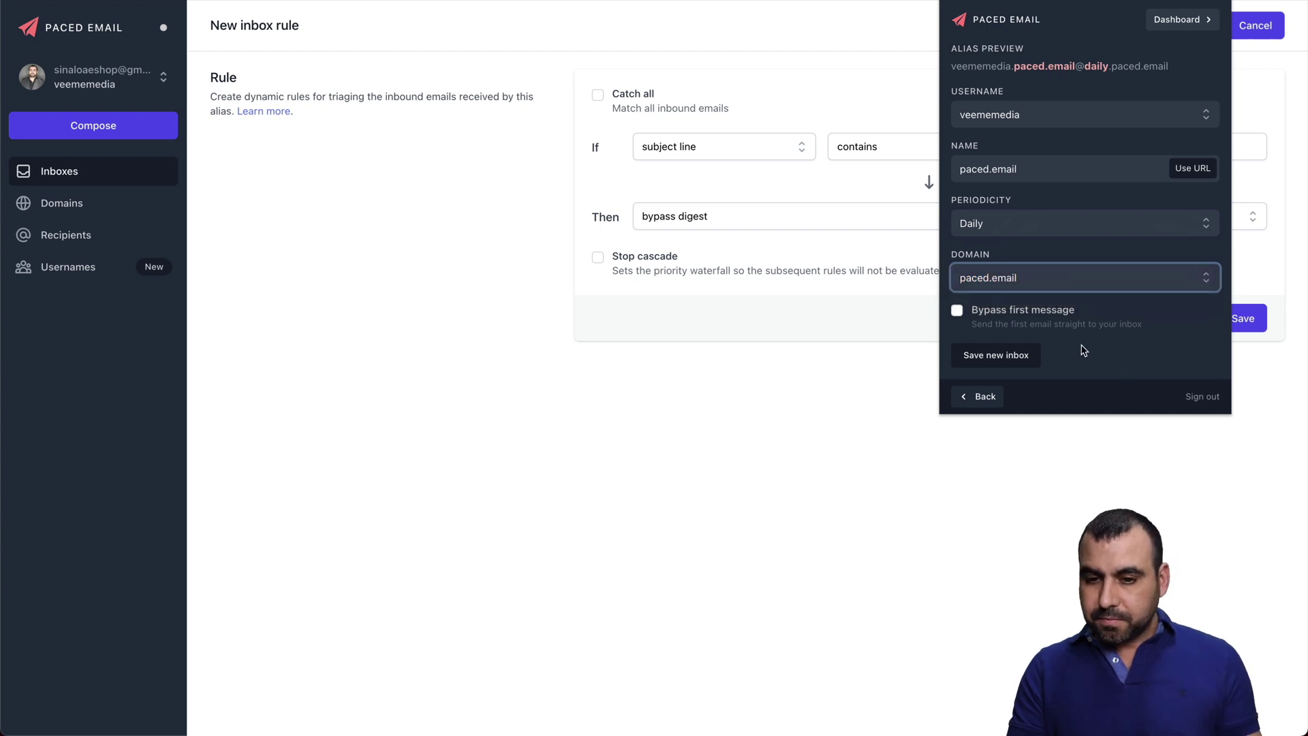
left_click(1009, 354)
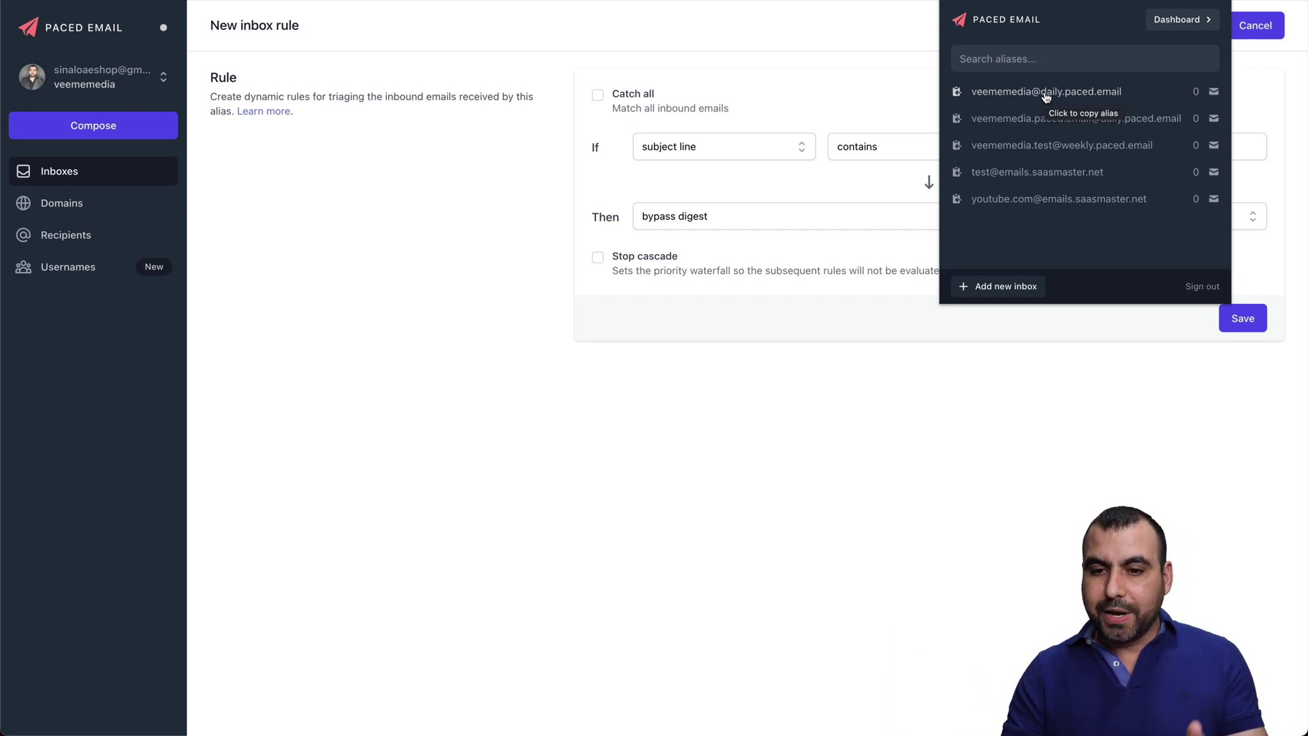
left_click(370, 225)
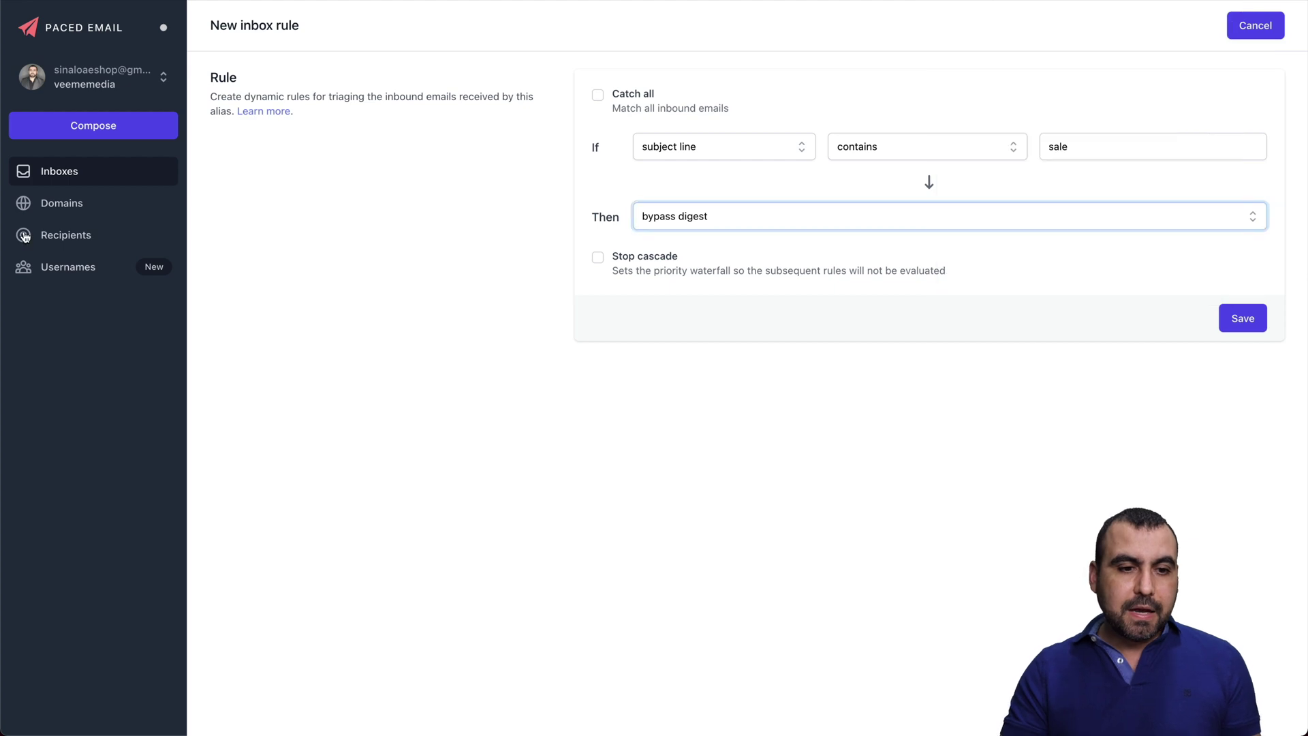
left_click(80, 135)
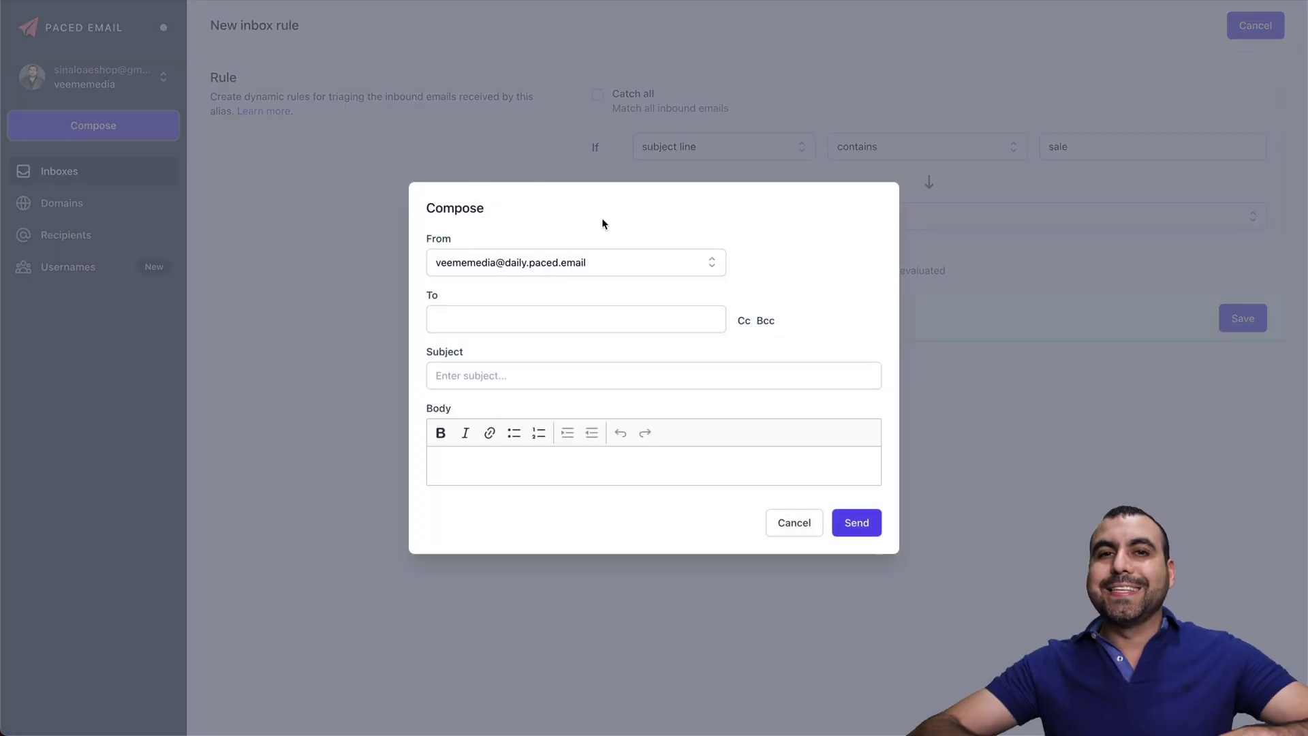
left_click(660, 264)
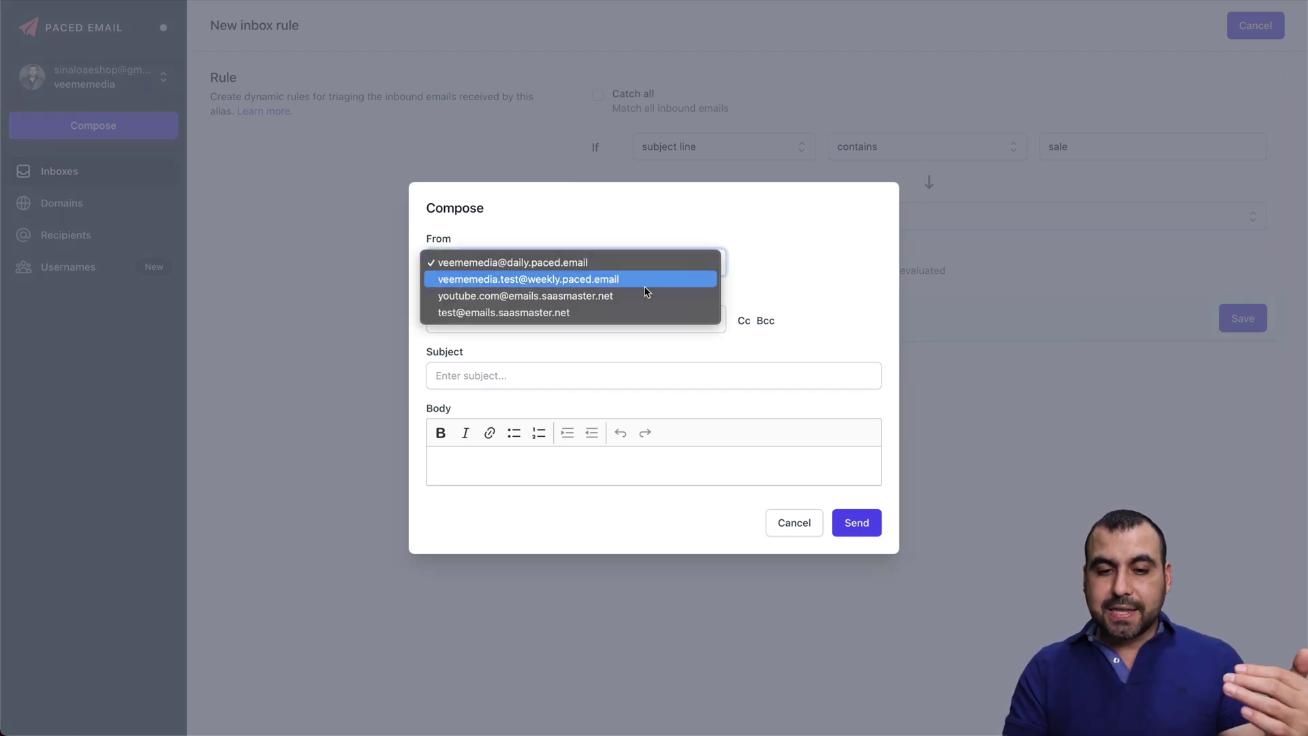
left_click(620, 281)
left_click(522, 318)
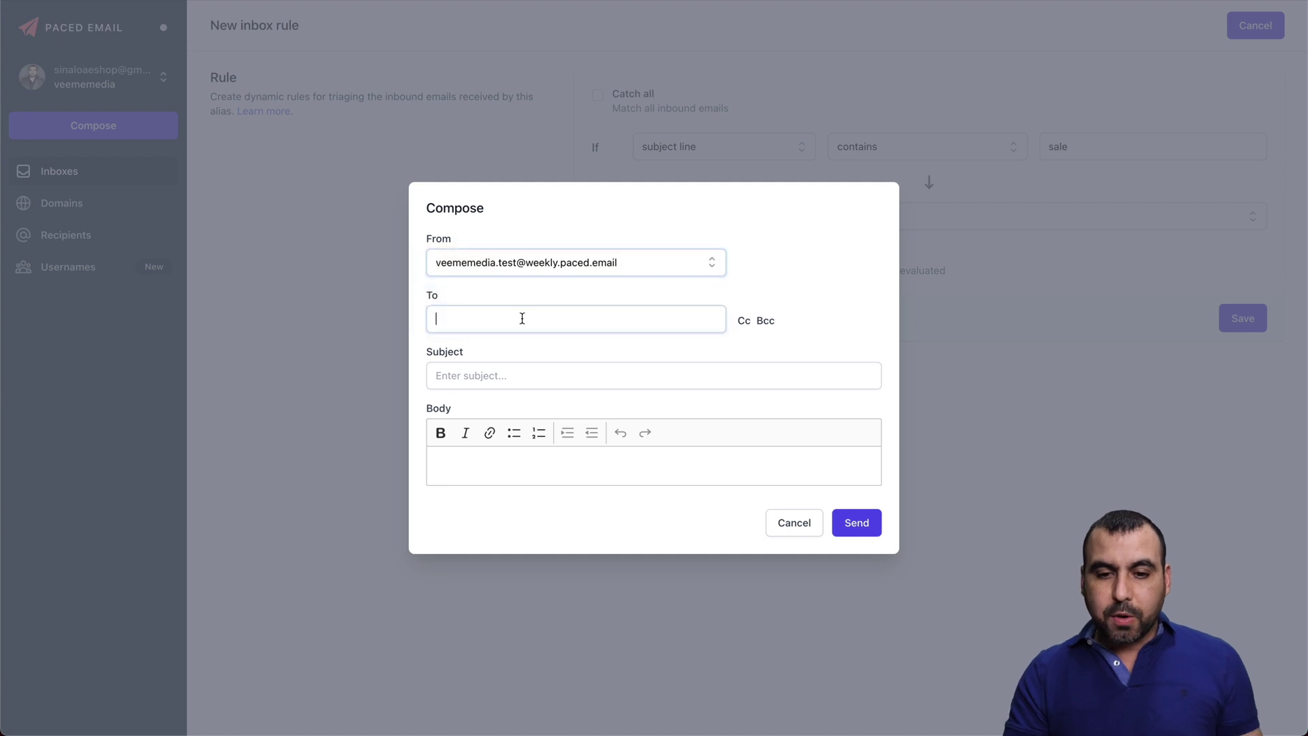
left_click(514, 372)
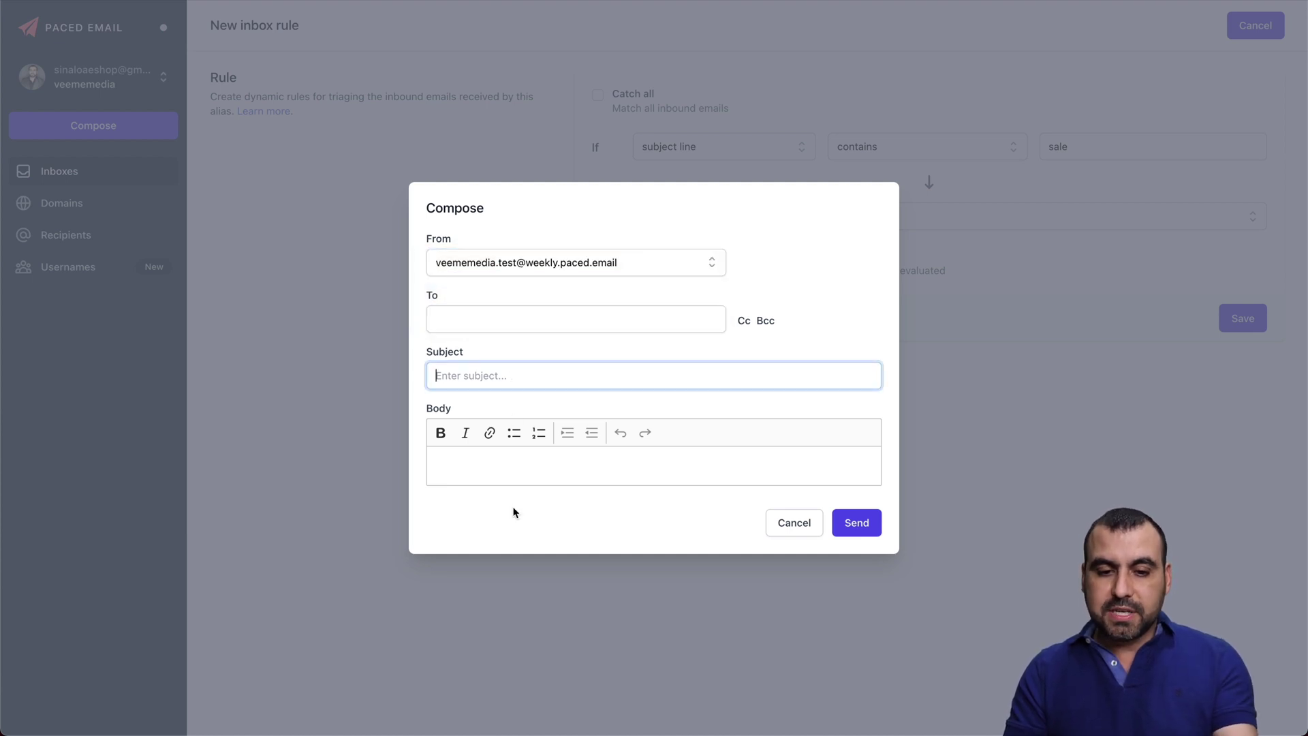
left_click(549, 473)
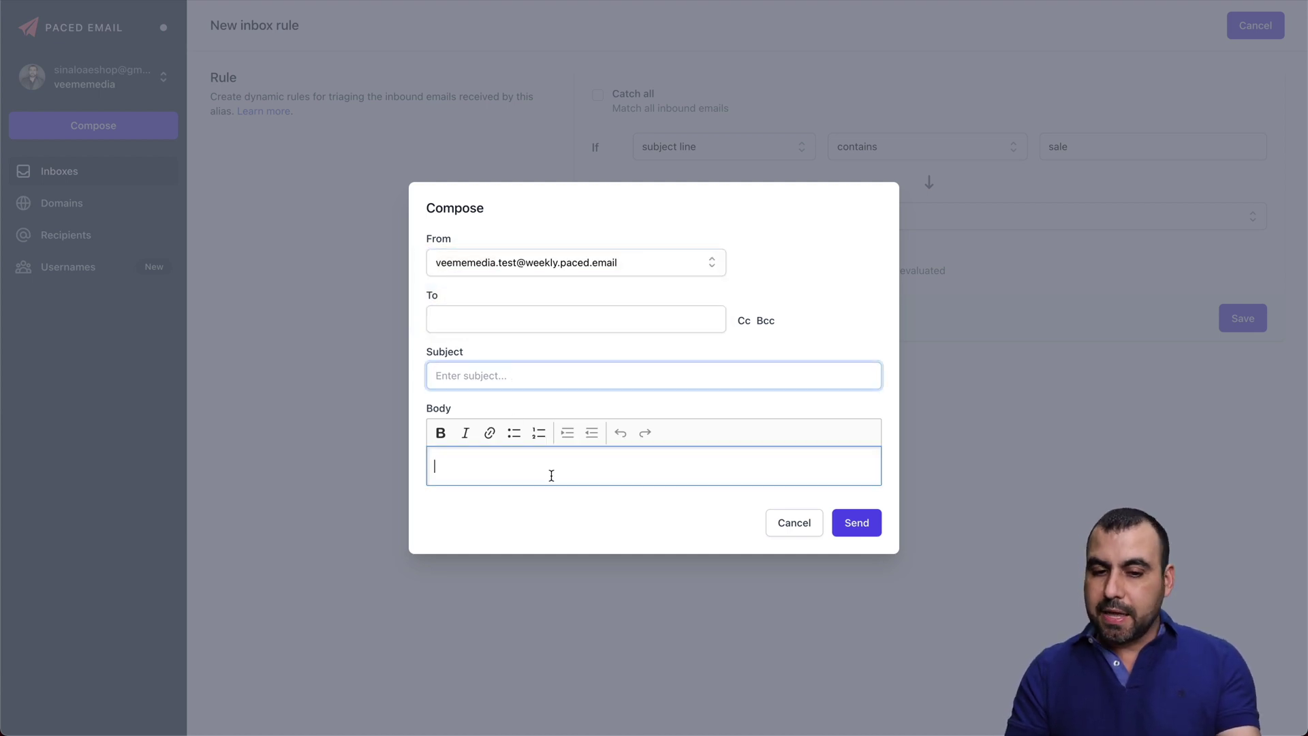
left_click(787, 521)
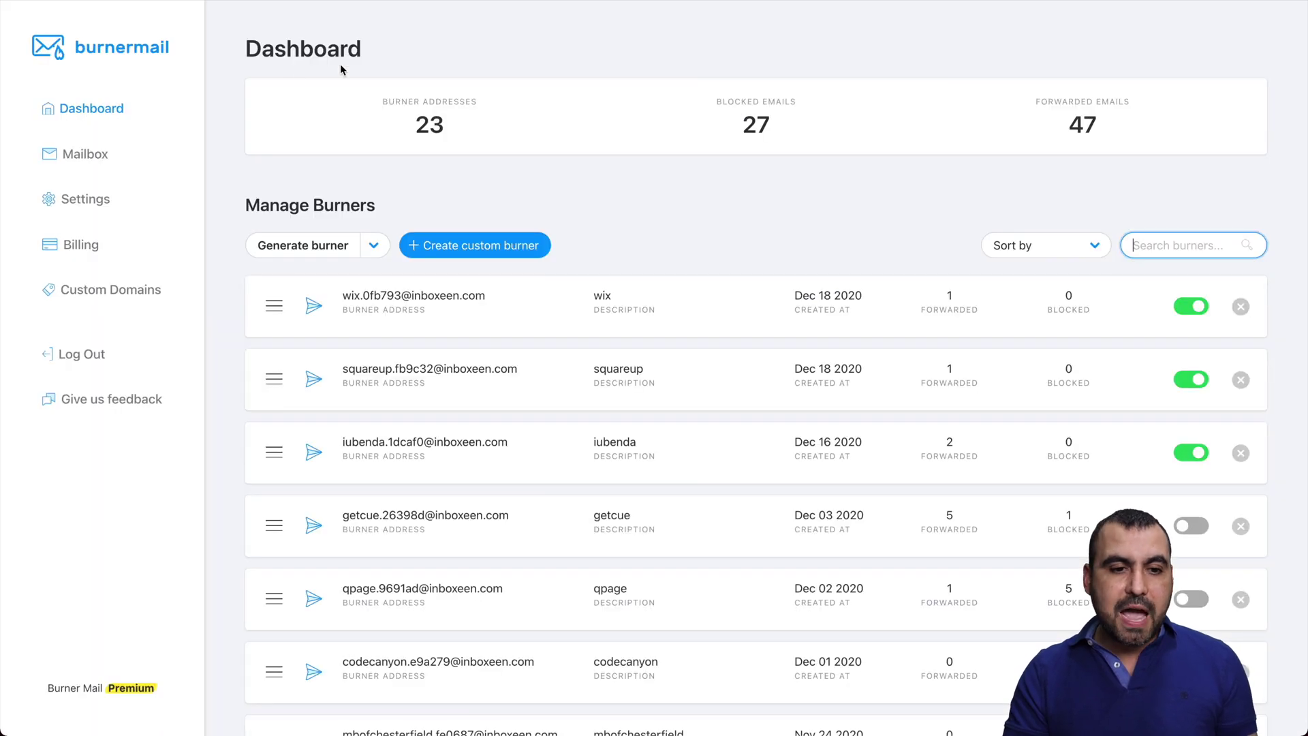
left_click(96, 166)
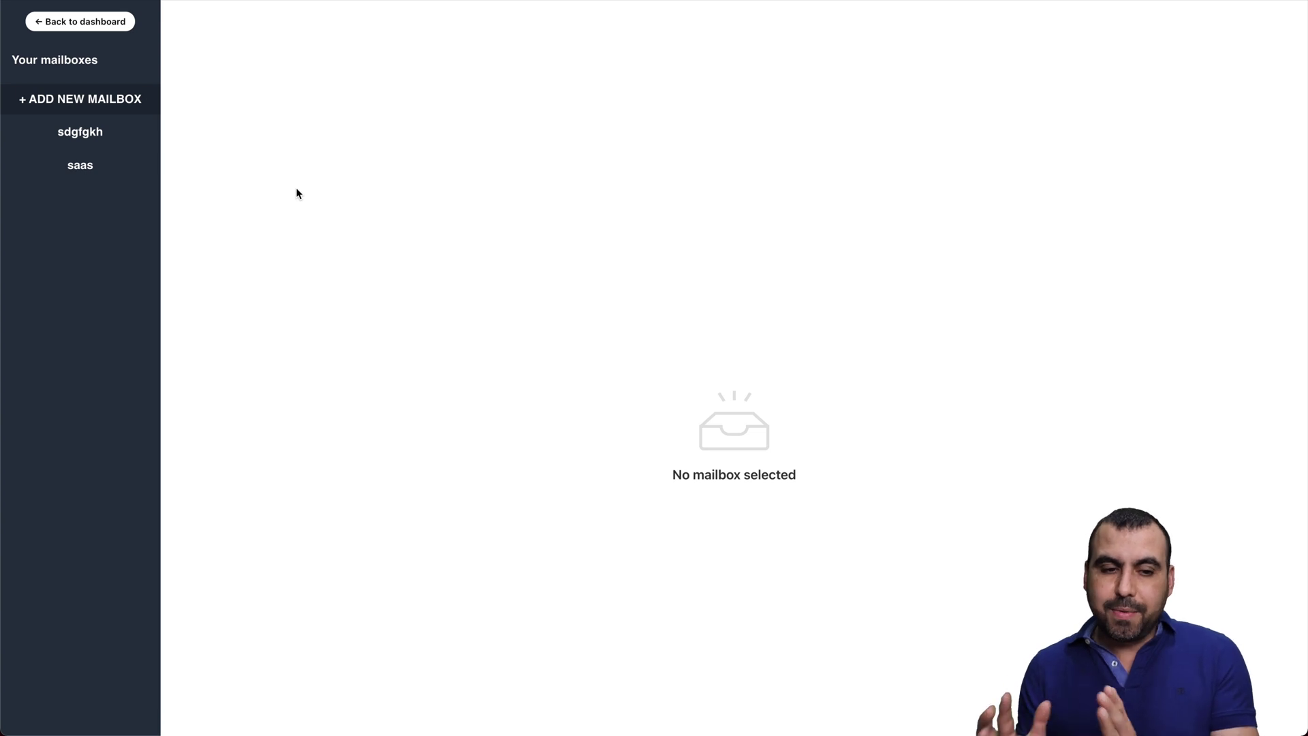
left_click(85, 137)
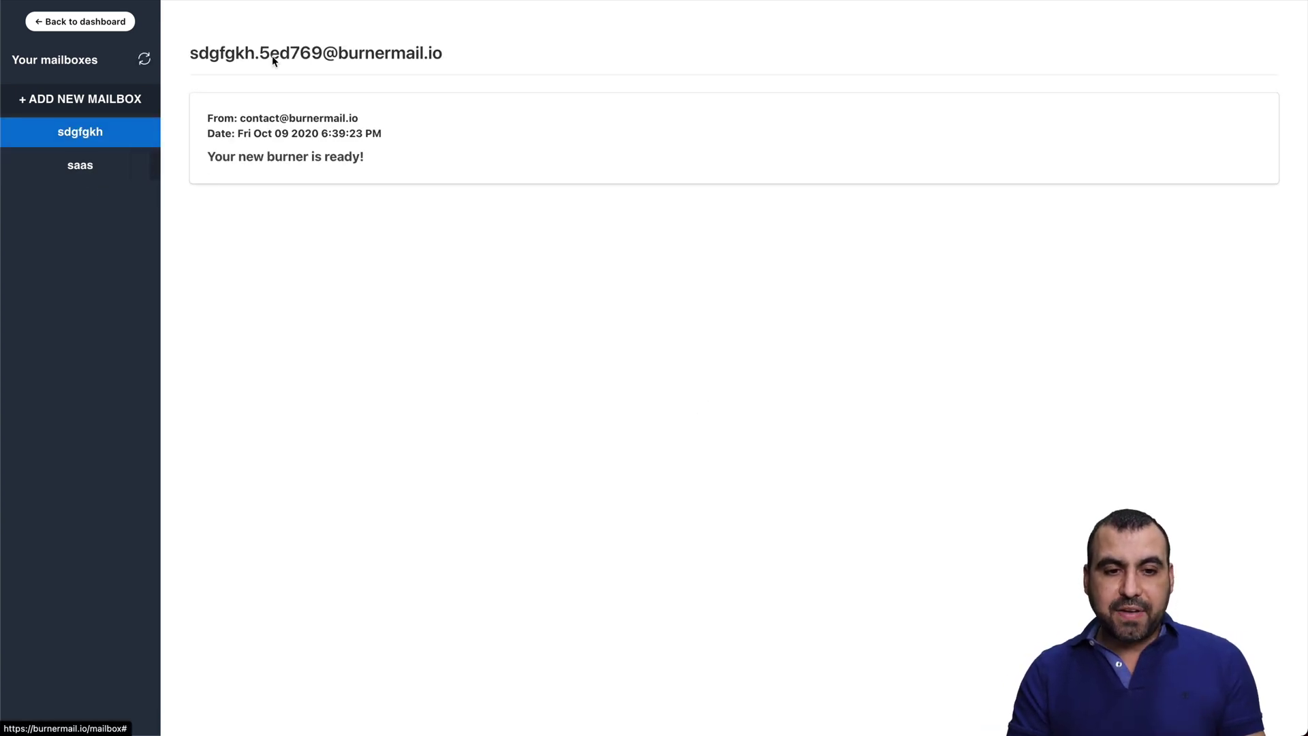
left_click_drag(192, 54, 329, 56)
double_click(342, 56)
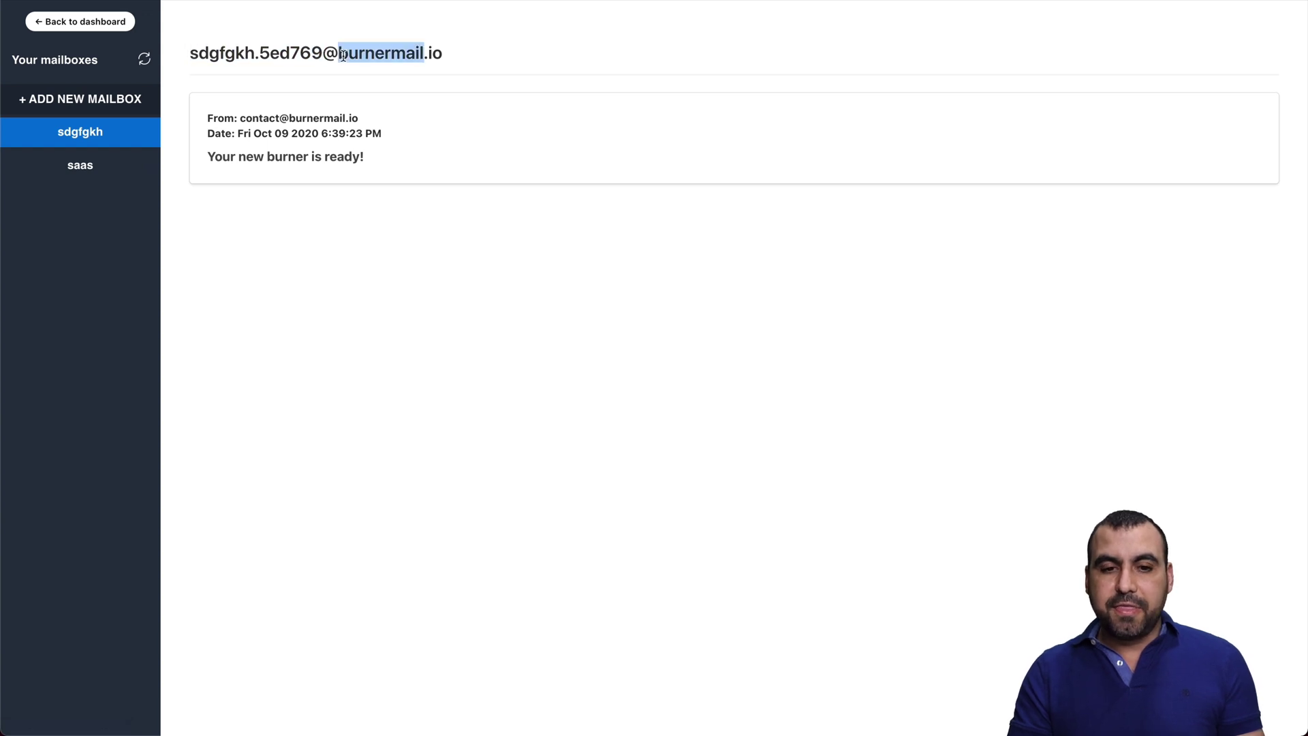
triple_click(343, 56)
left_click(465, 56)
triple_click(396, 55)
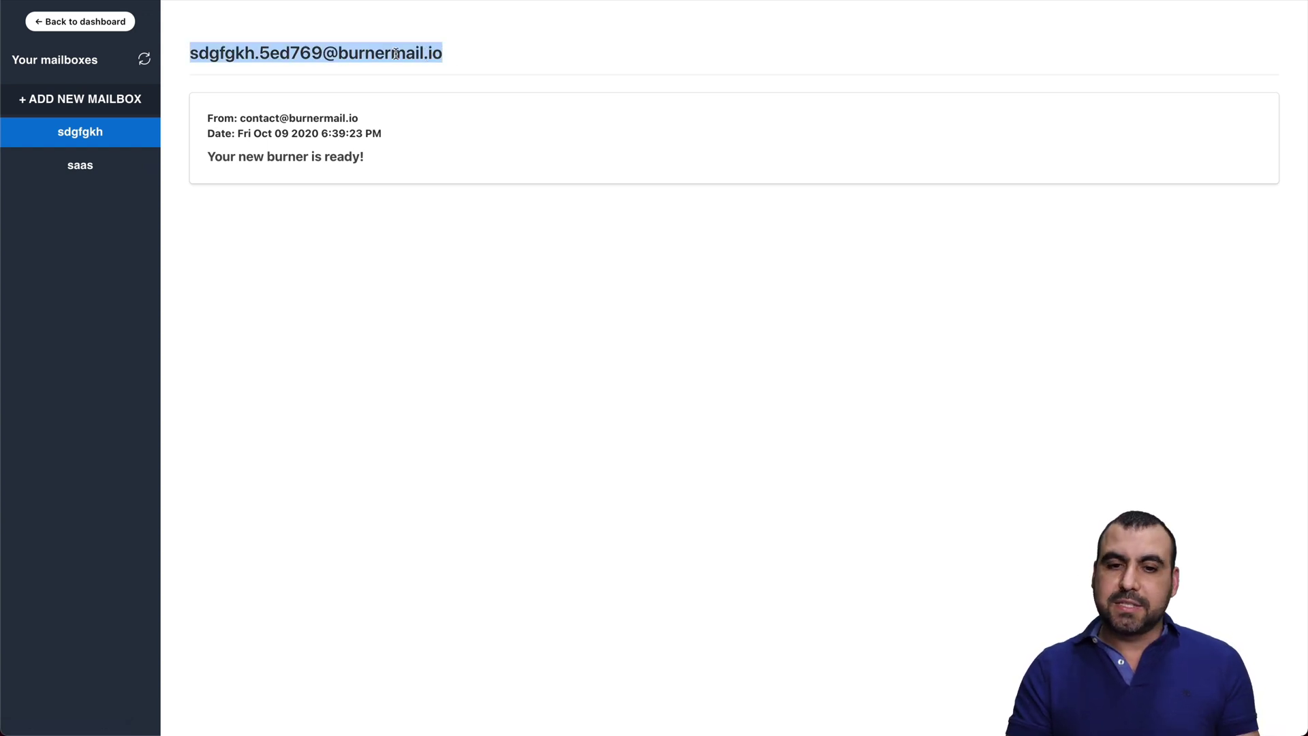
left_click(396, 55)
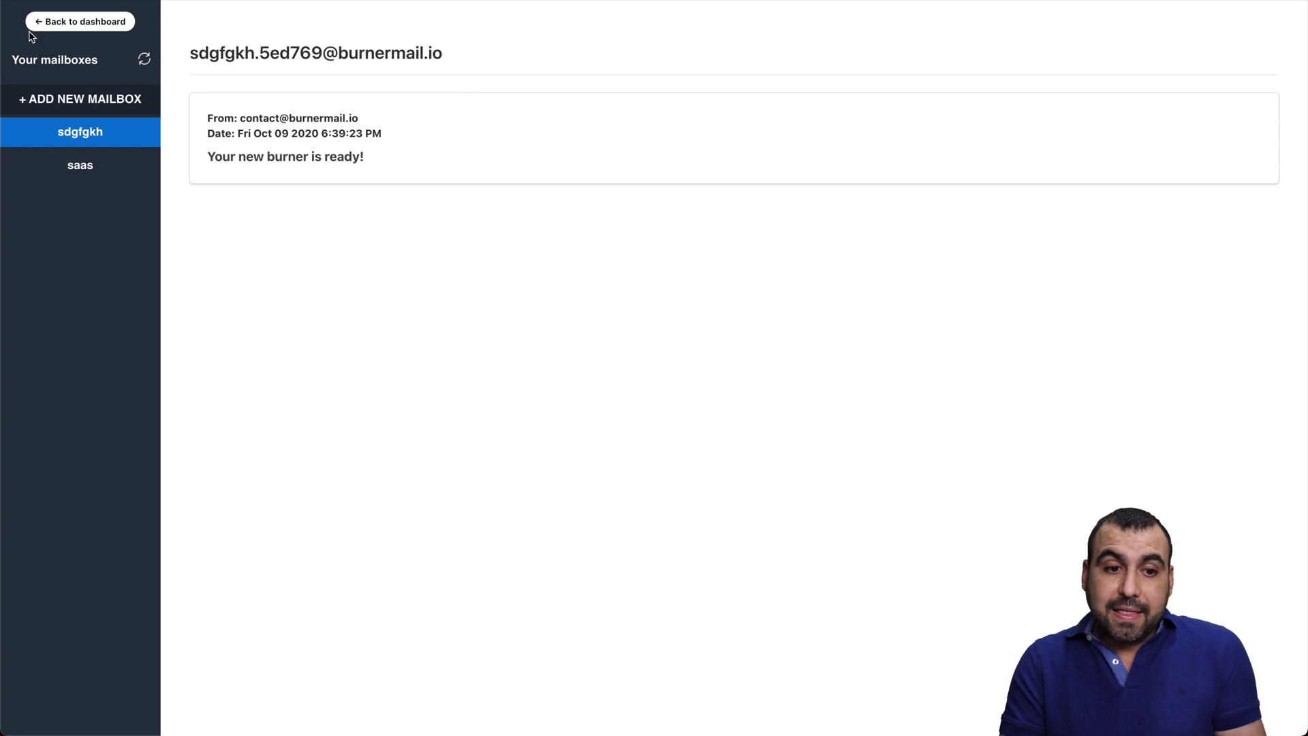
left_click(76, 23)
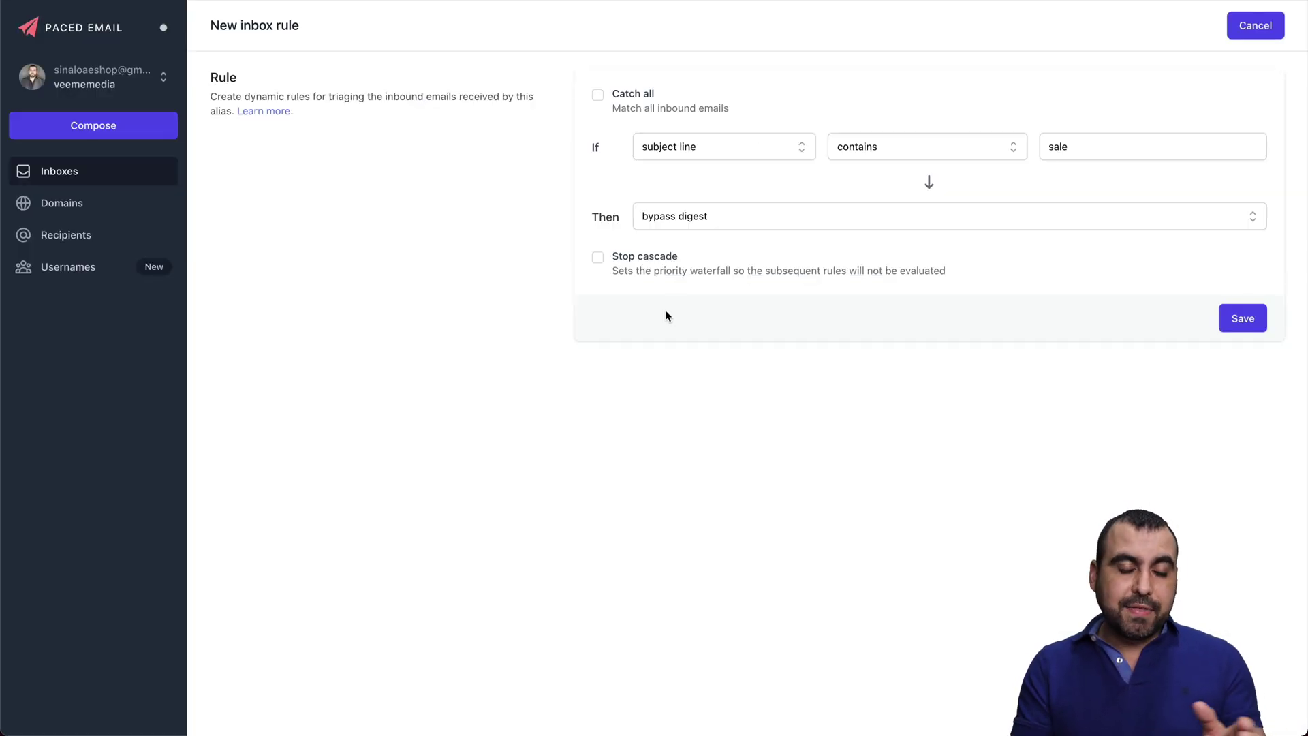
Check the From aliases in a new draft, discard it, and go to Inboxes.
left_click(140, 137)
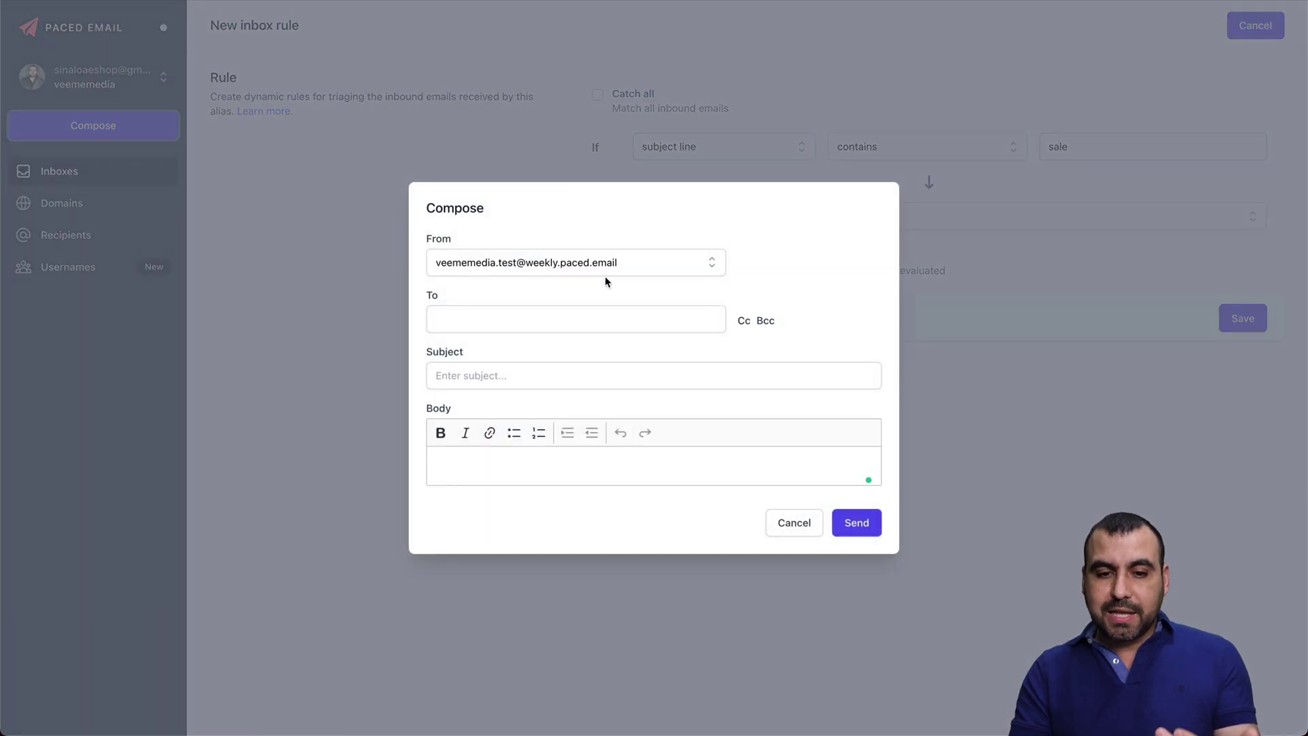
left_click(619, 263)
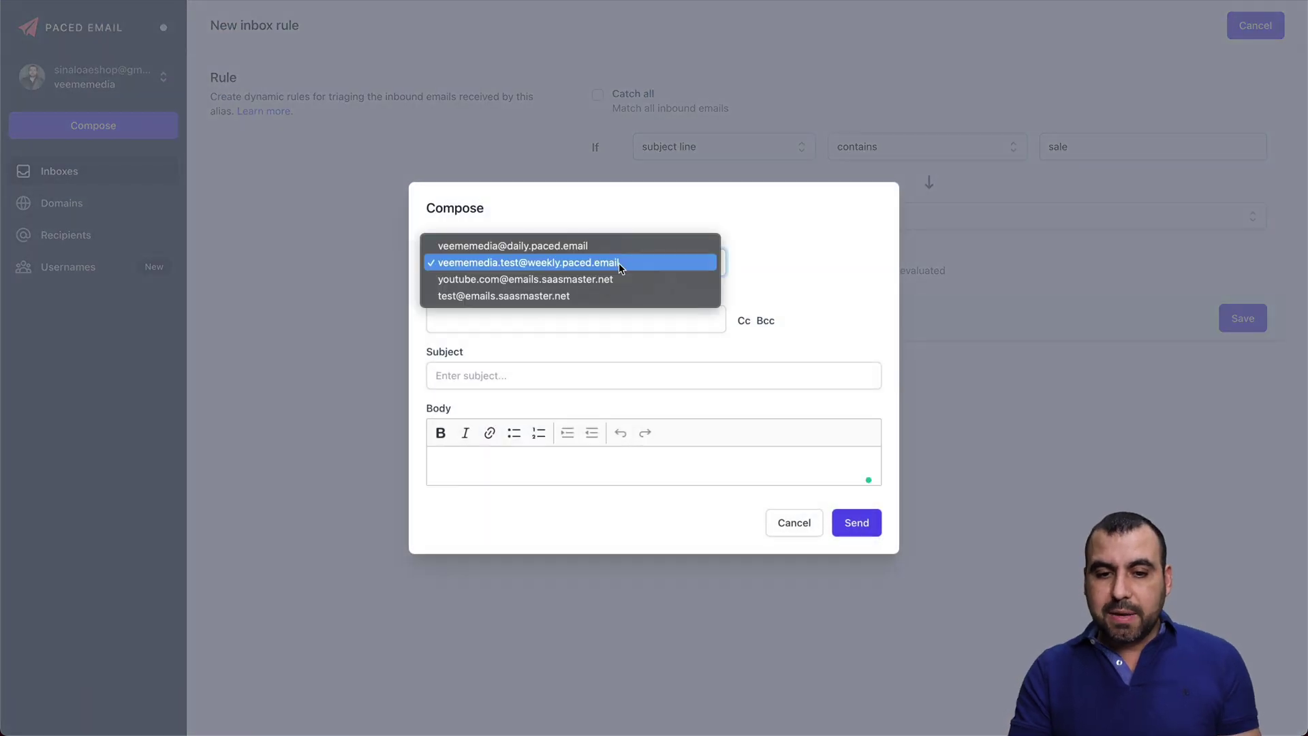
left_click(694, 486)
left_click(792, 522)
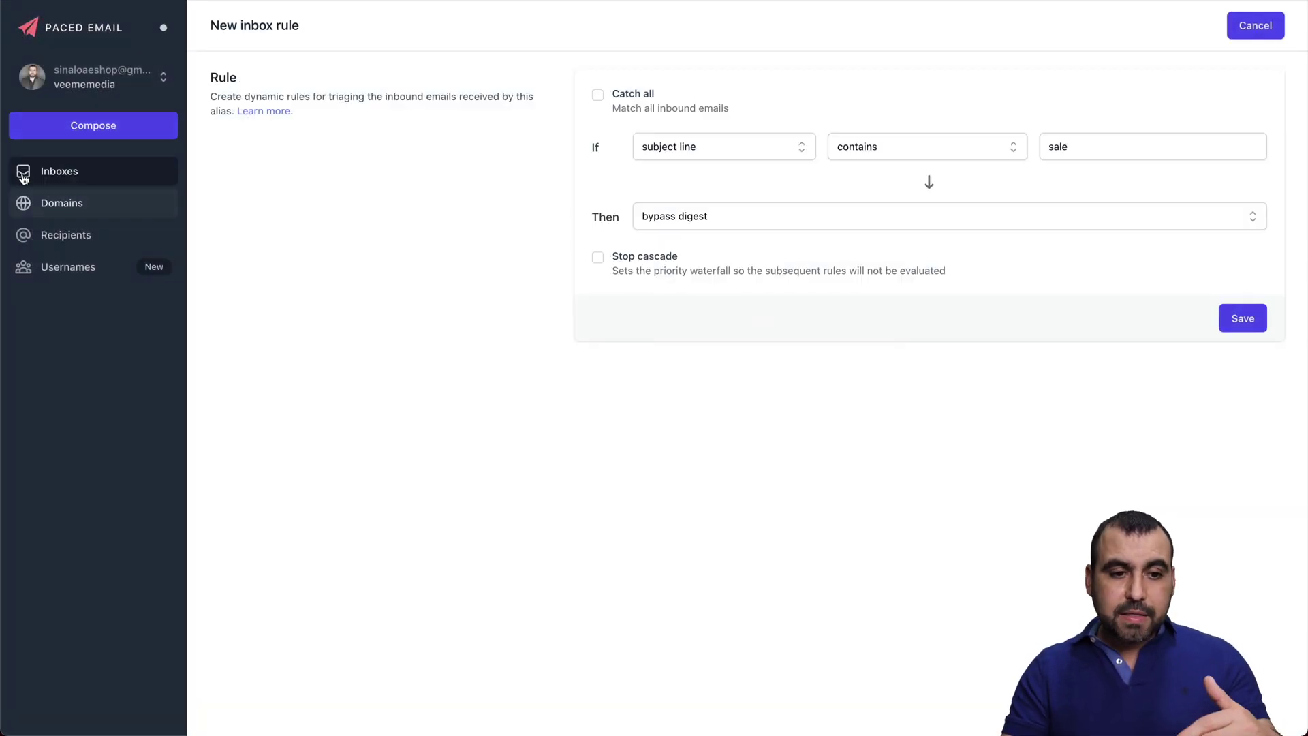
left_click(95, 177)
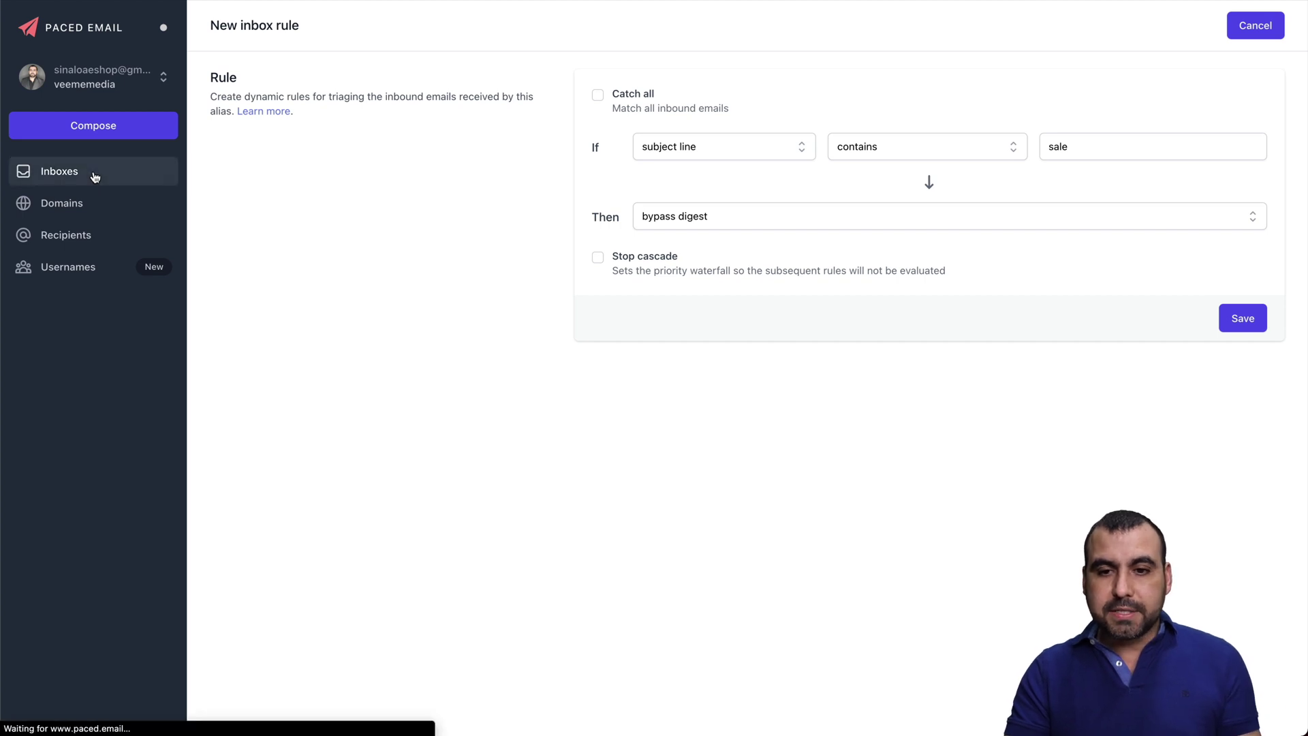
Open the main daily inbox's statistics and deliver its next digest, which reports no pending messages.
left_click(317, 300)
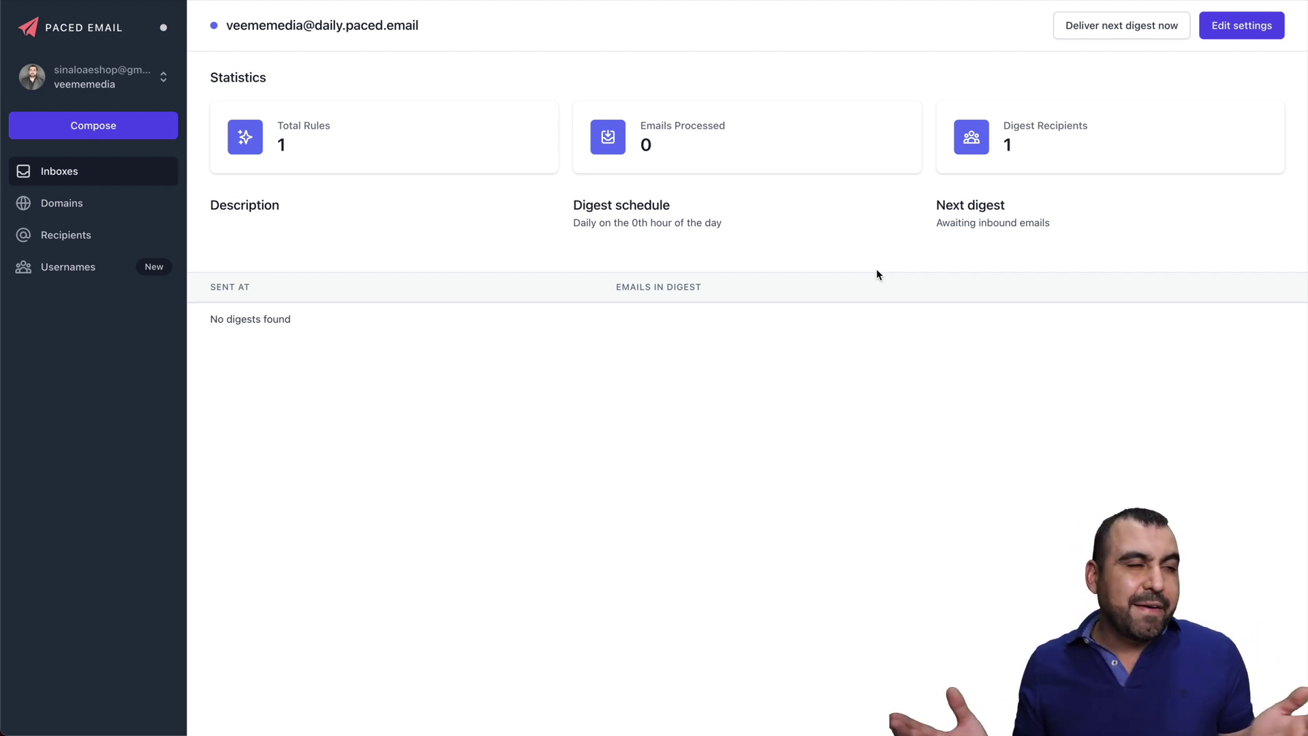
left_click(1120, 34)
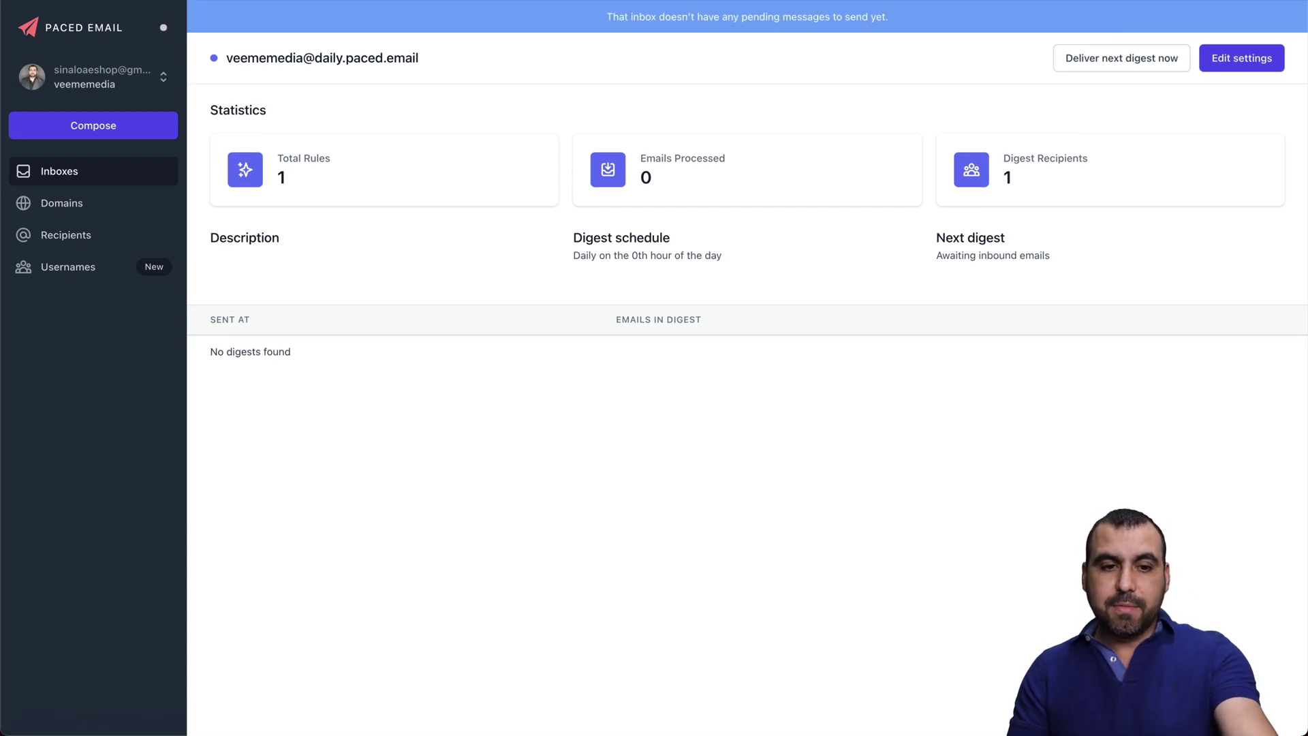
left_click_drag(225, 57, 419, 62)
left_click(589, 92)
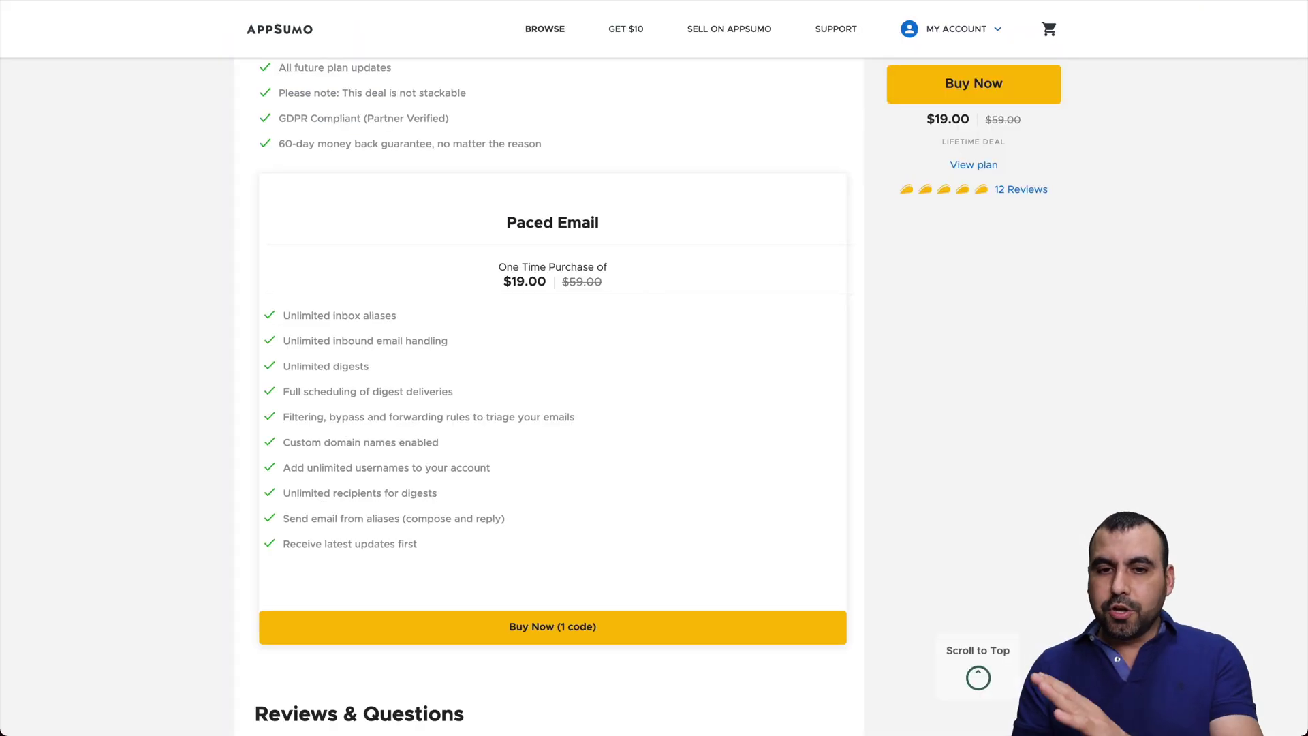
Scroll back up the AppSumo Paced Email deal page showing the $19.00 lifetime offer.
scroll(629, 102, "up", 15)
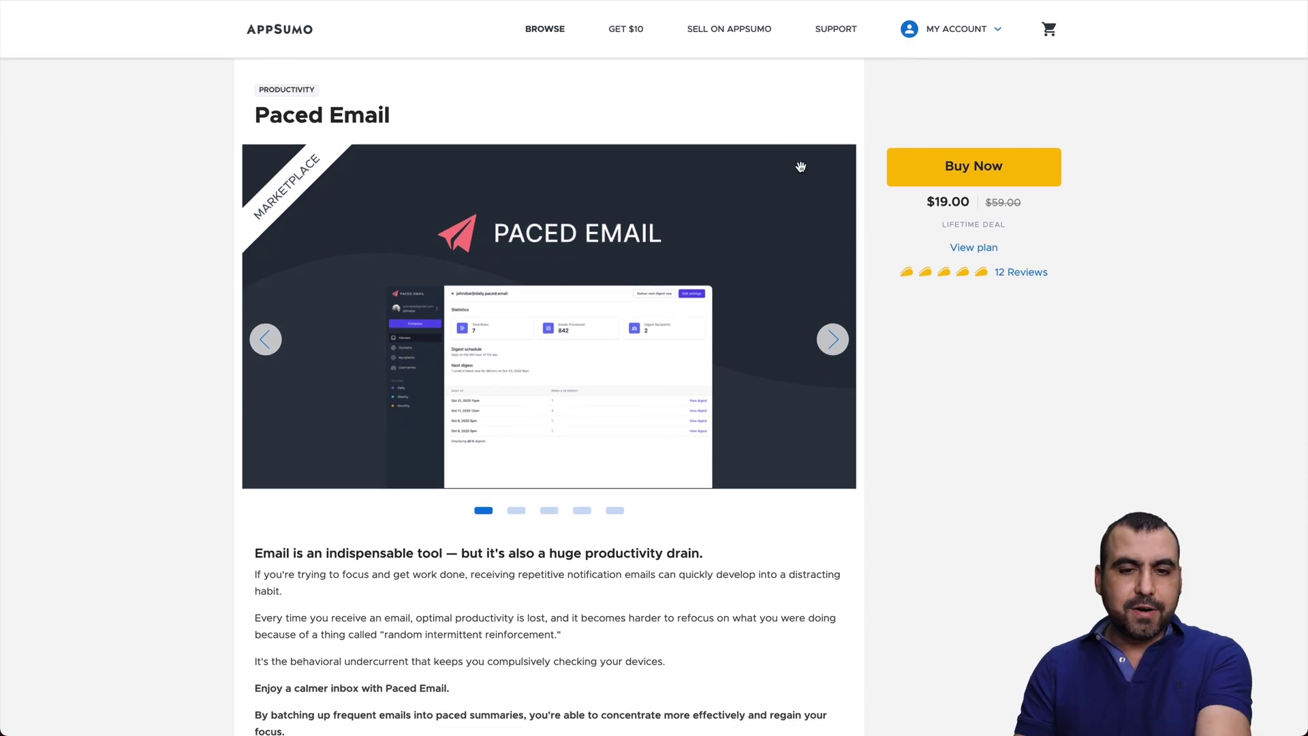